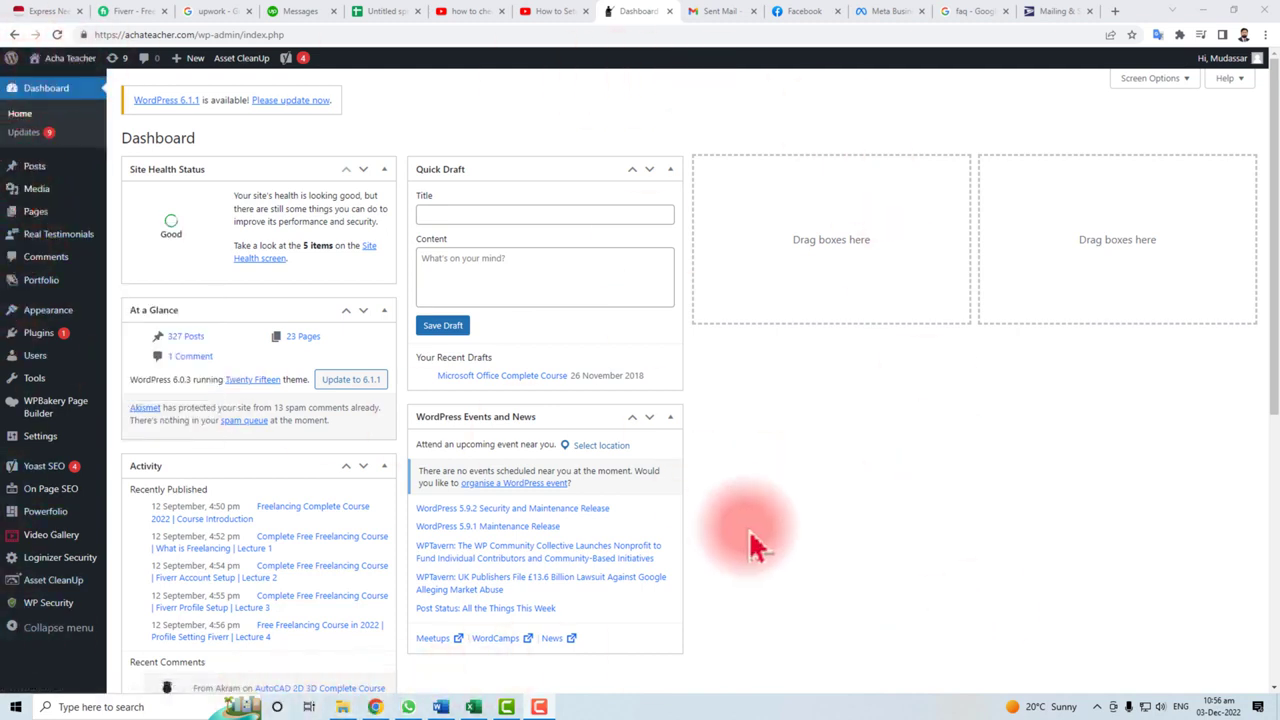
Open the site's Plugins page and look through the list of installed plugins
mouse_move(70, 370)
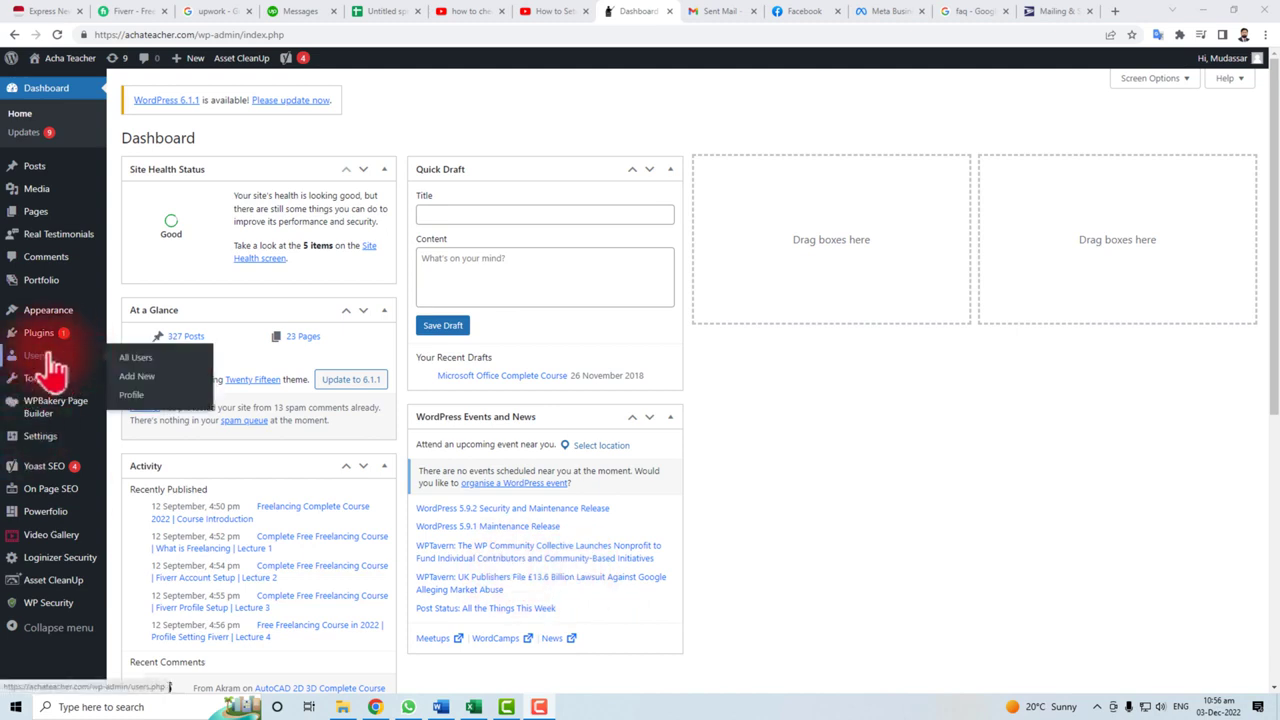
mouse_move(33, 341)
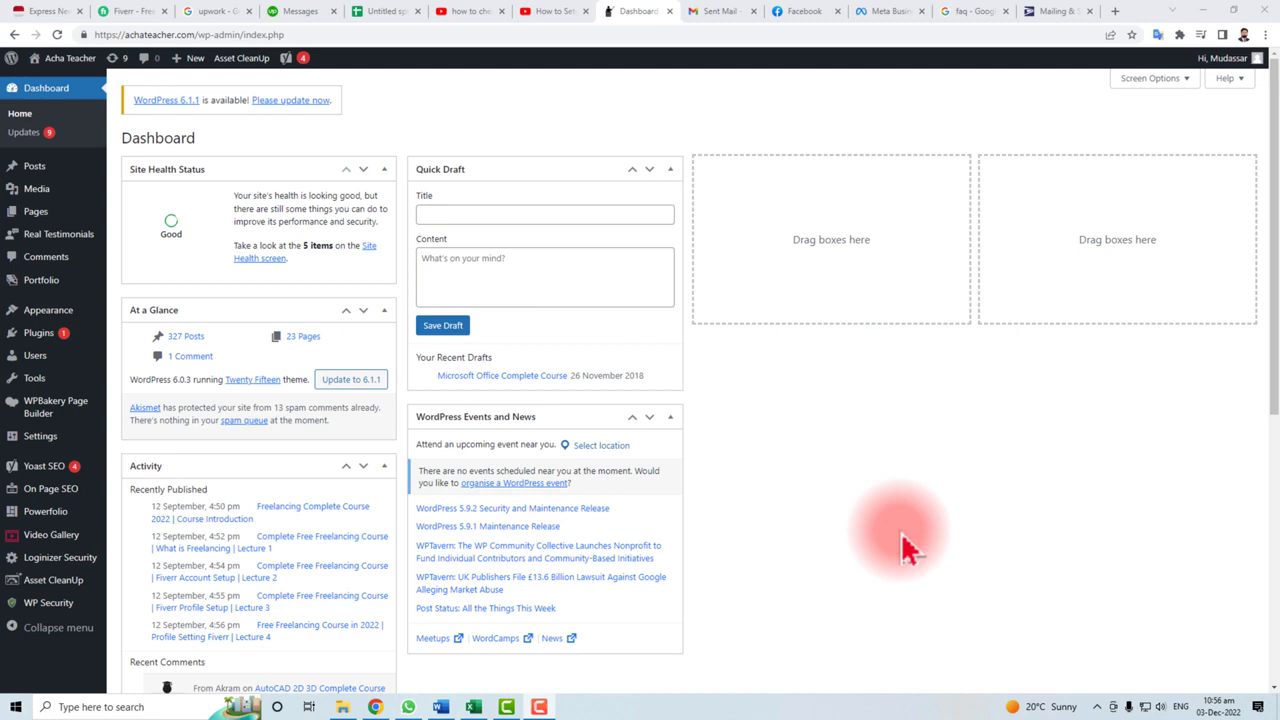
left_click(36, 342)
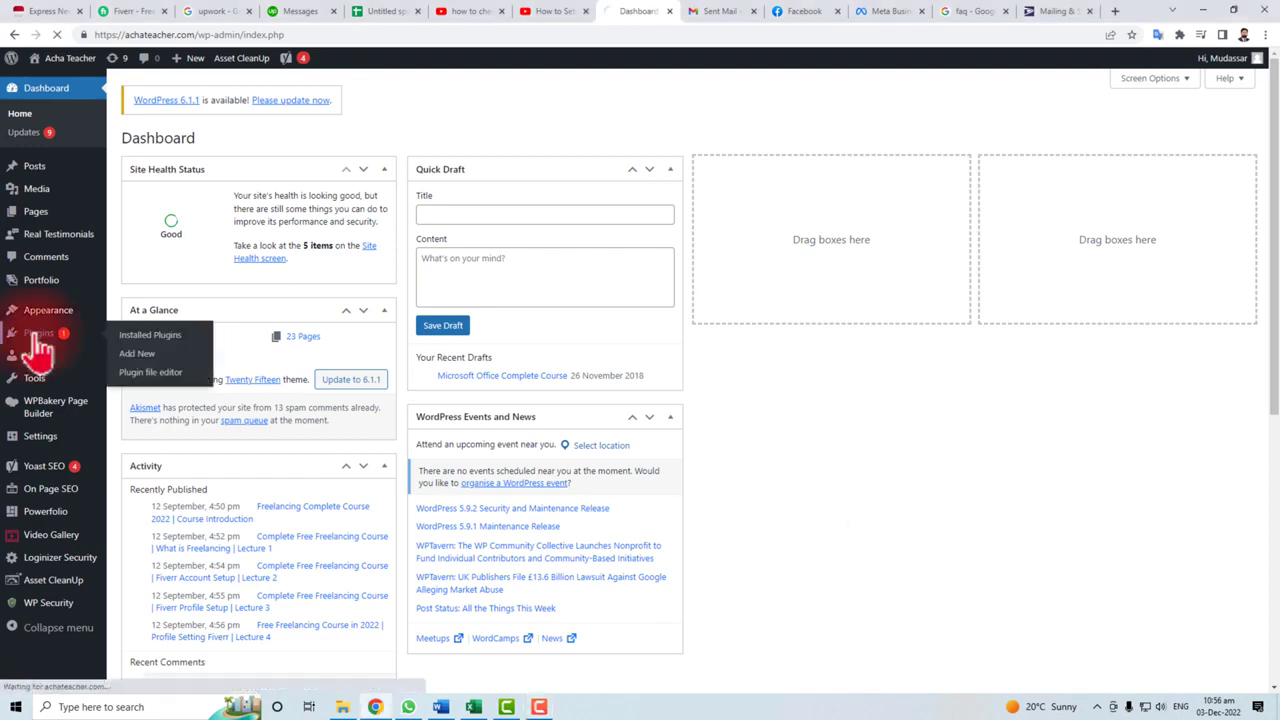
scroll(452, 465, "down", 5)
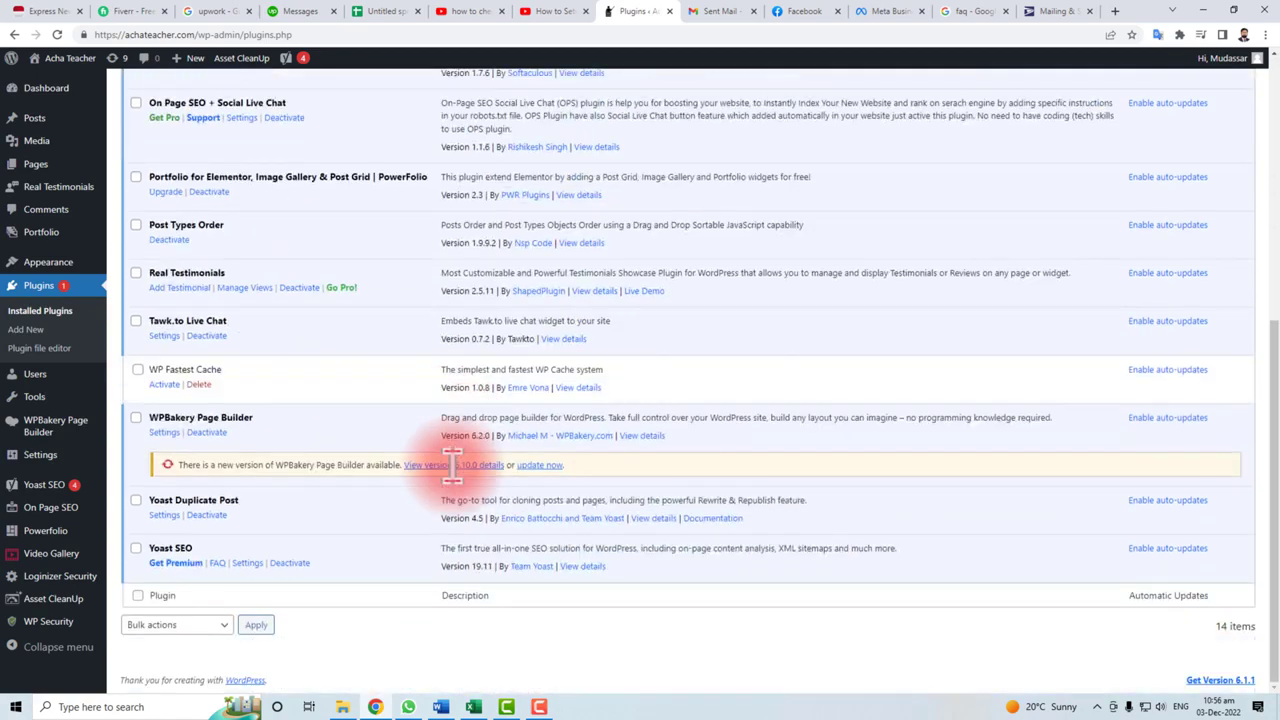
scroll(457, 514, "up", 5)
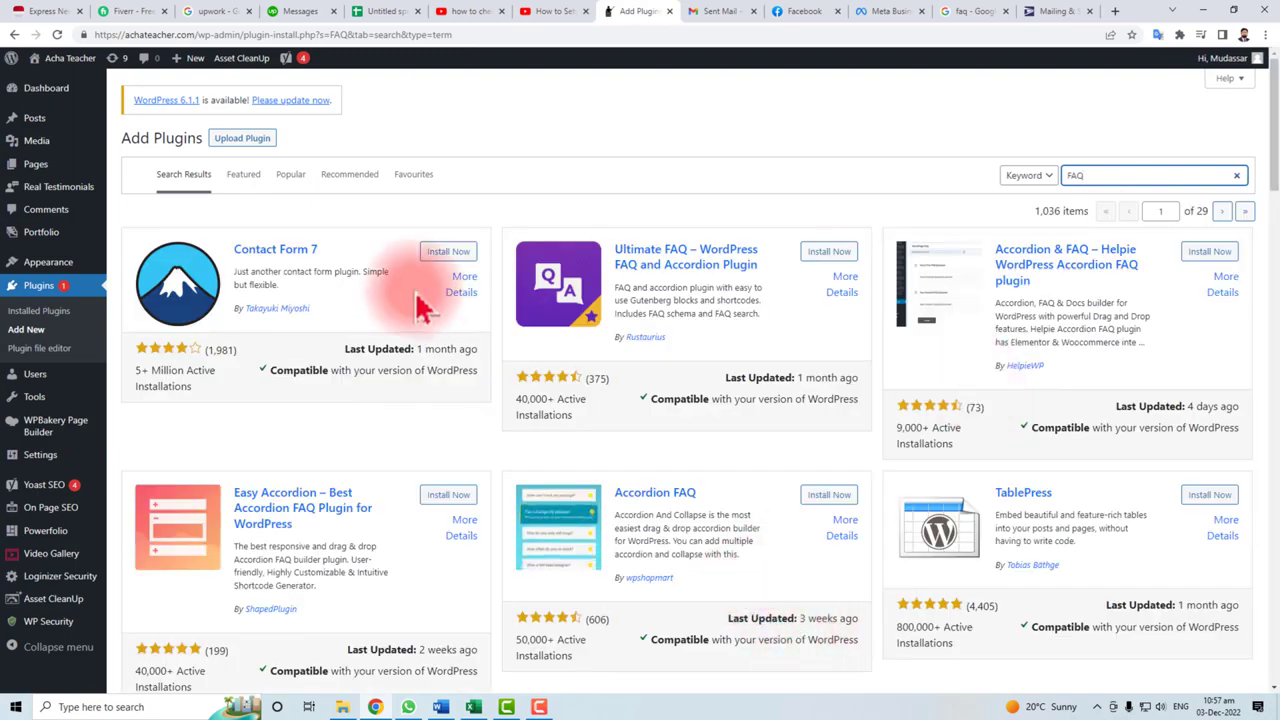
Activate the Accordion FAQ plugin from the search results and locate Responsive Accordion And Collapse among the installed plugins
scroll(1040, 575, "down", 10)
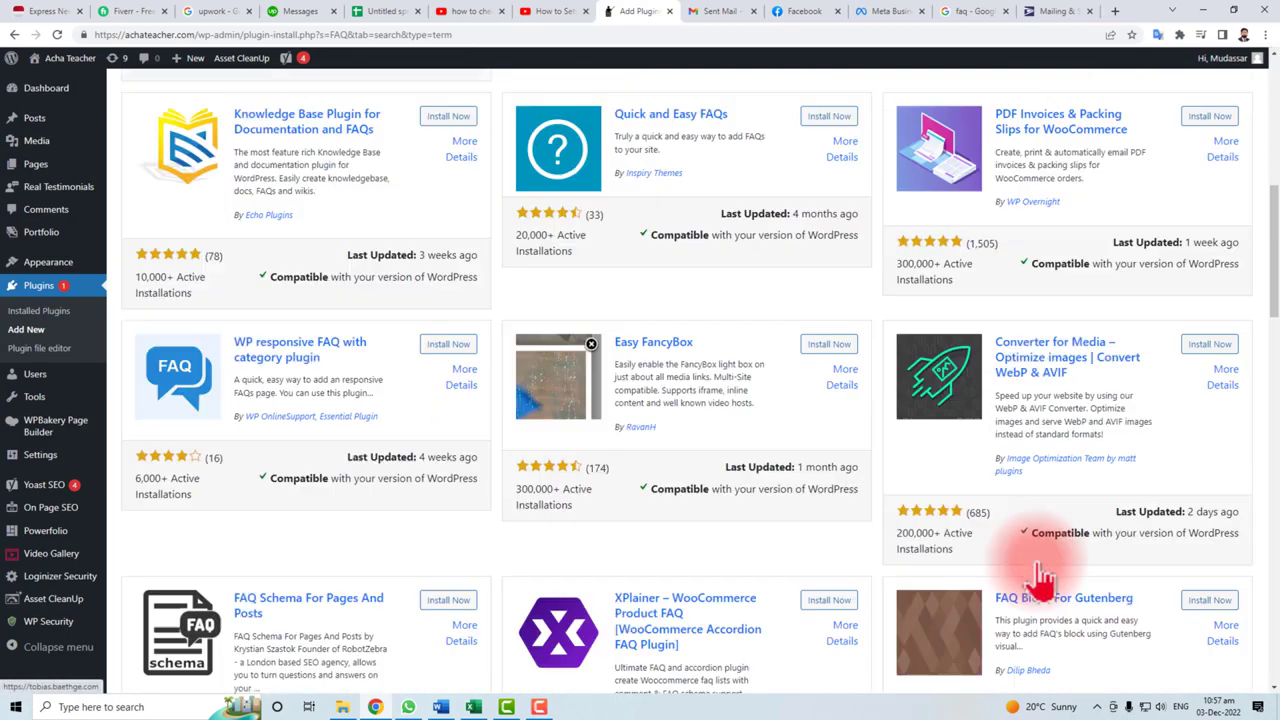
scroll(1040, 575, "up", 10)
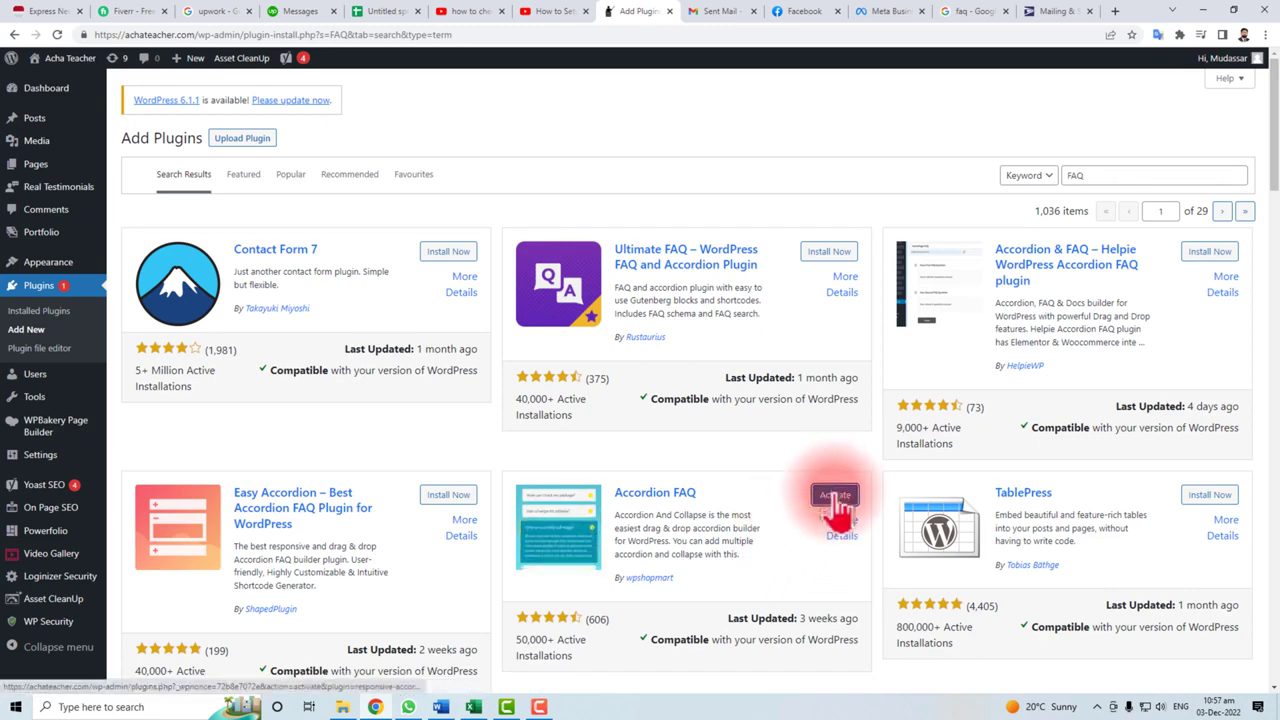
left_click(836, 497)
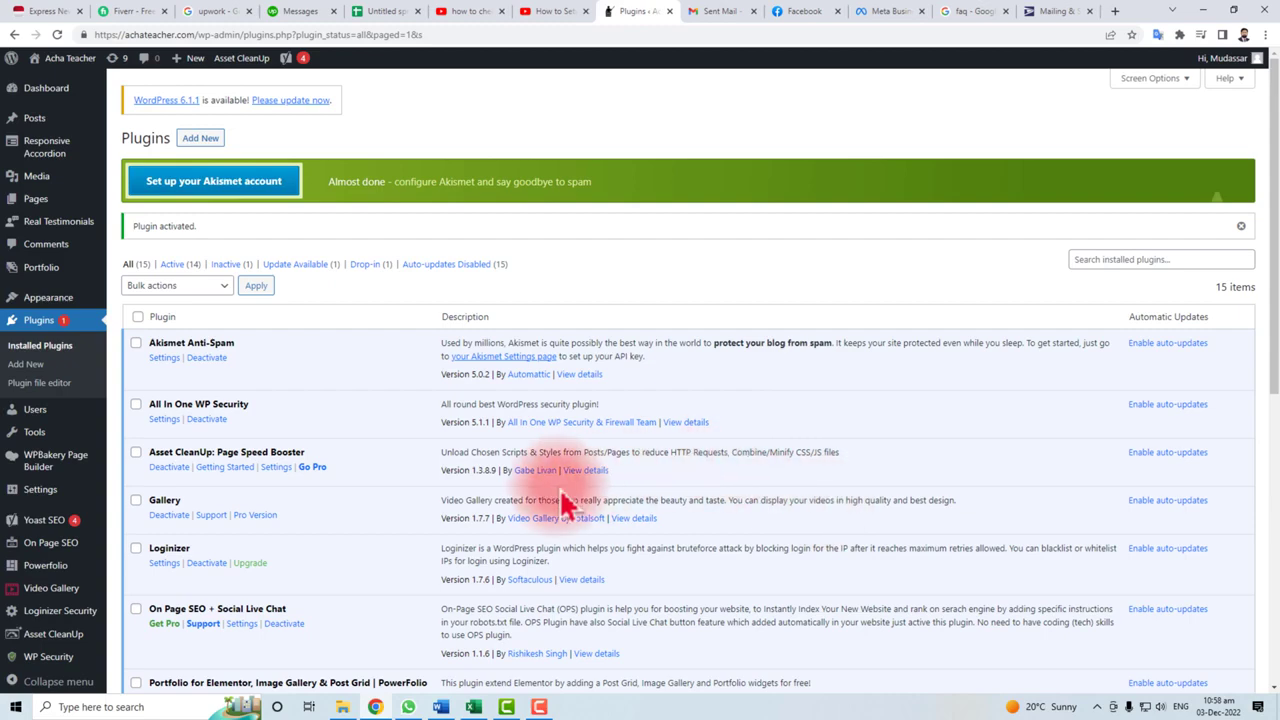
scroll(563, 503, "down", 3)
scroll(563, 503, "down", 3)
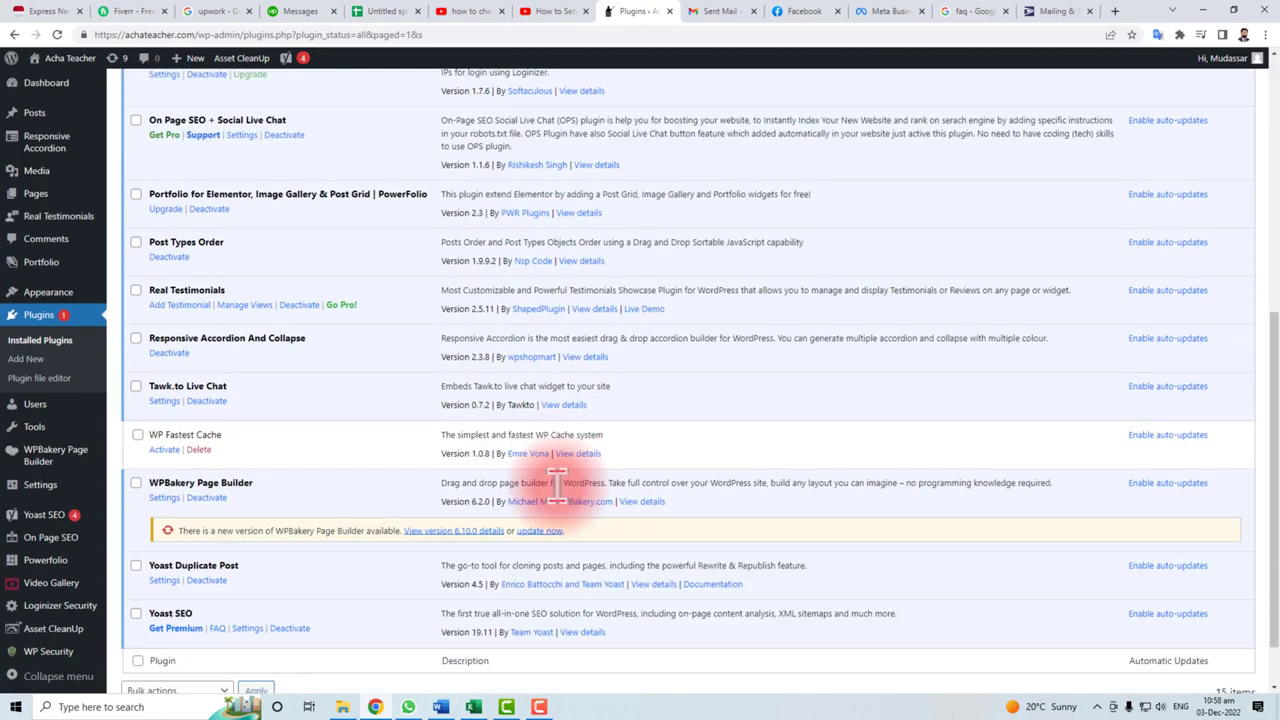
scroll(557, 483, "up", 2)
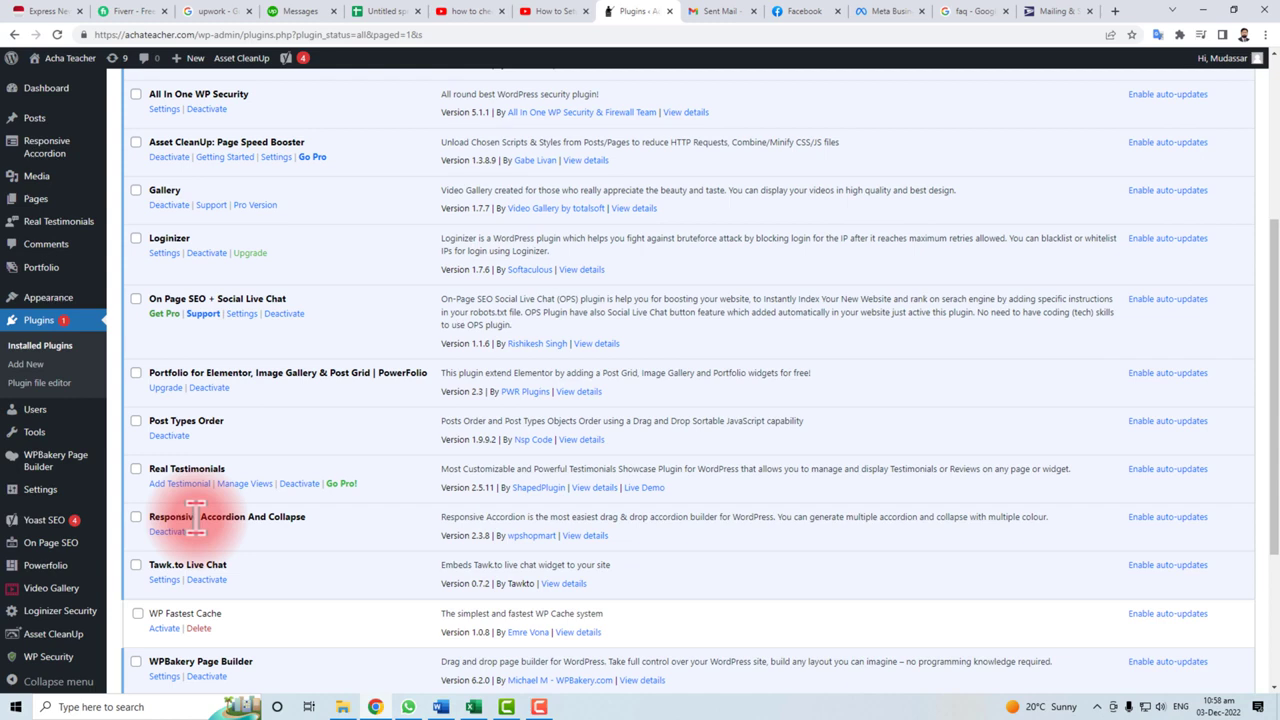
Start a new accordion in the Responsive Accordion section and bring up its Add Accordion entries
mouse_move(40, 155)
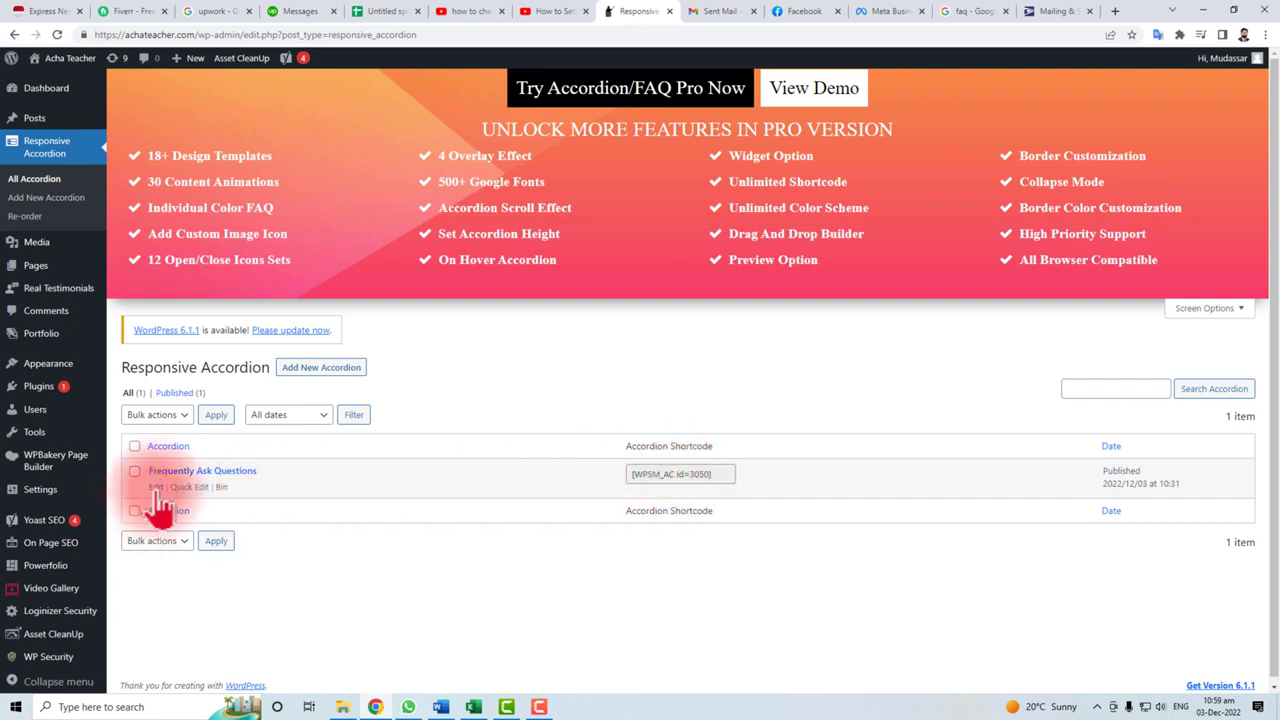
left_click(320, 368)
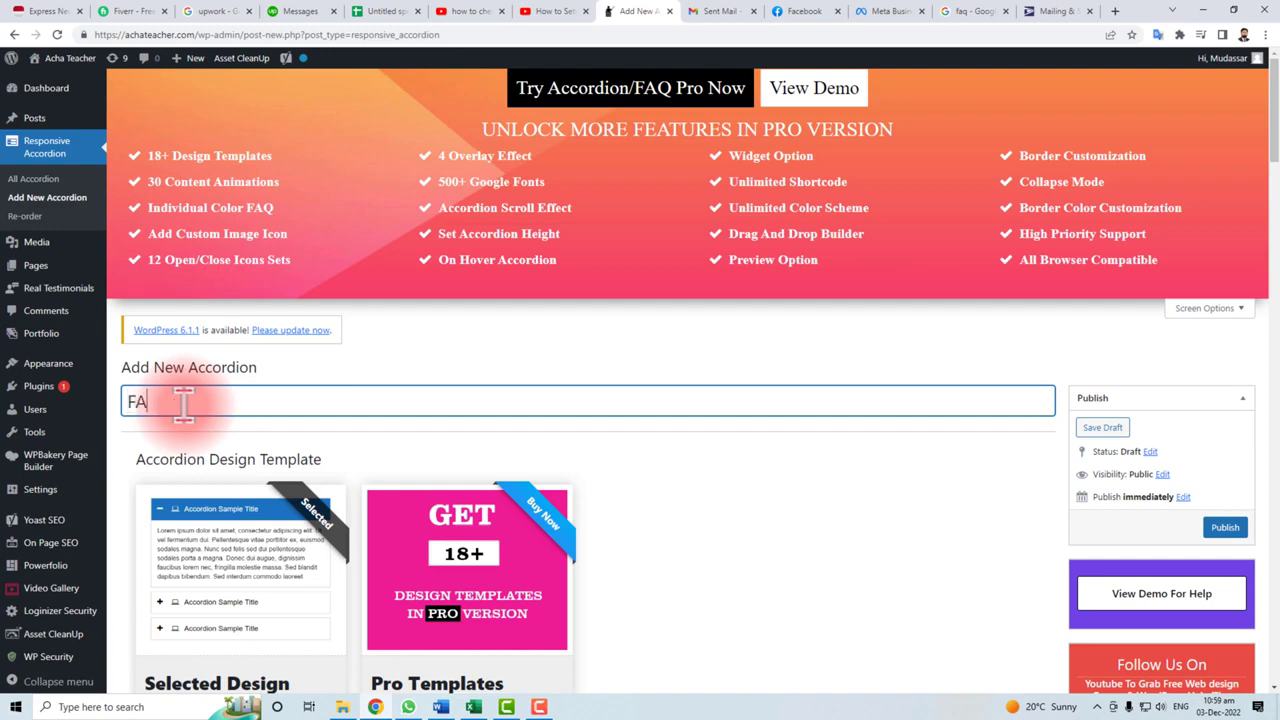
scroll(300, 410, "down", 5)
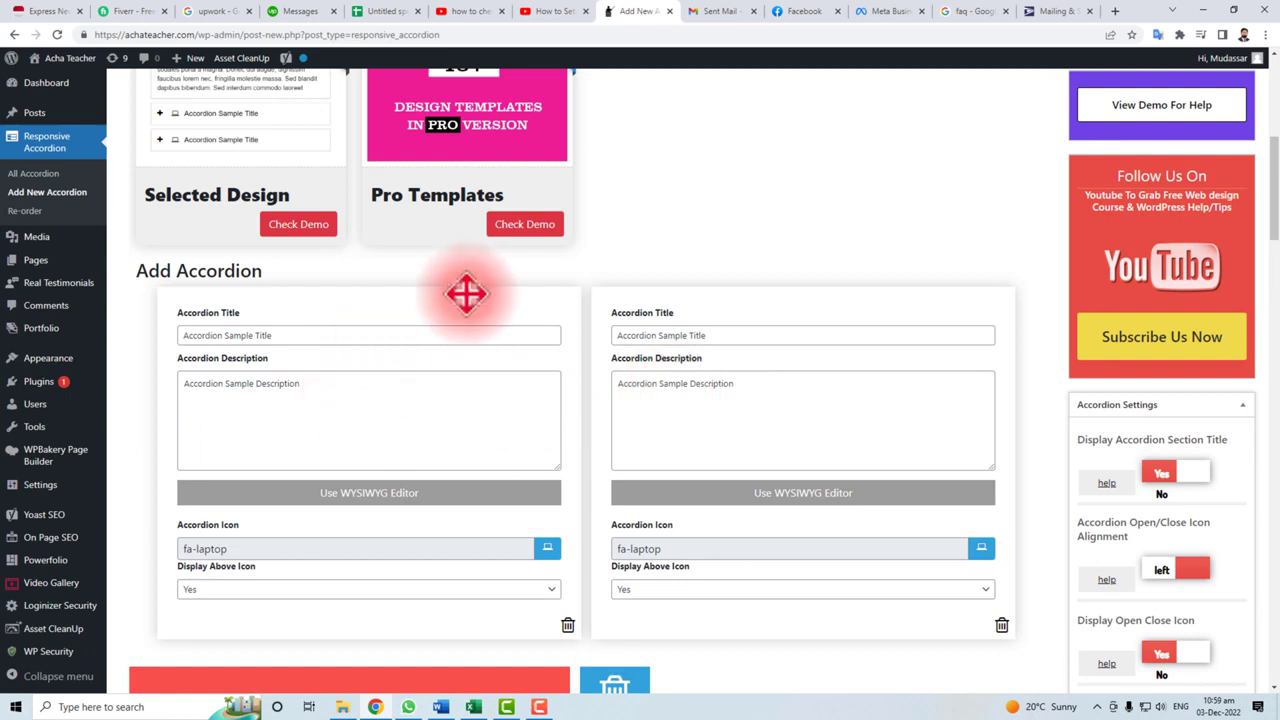
left_click_drag(742, 293, 743, 286)
left_click_drag(494, 307, 494, 307)
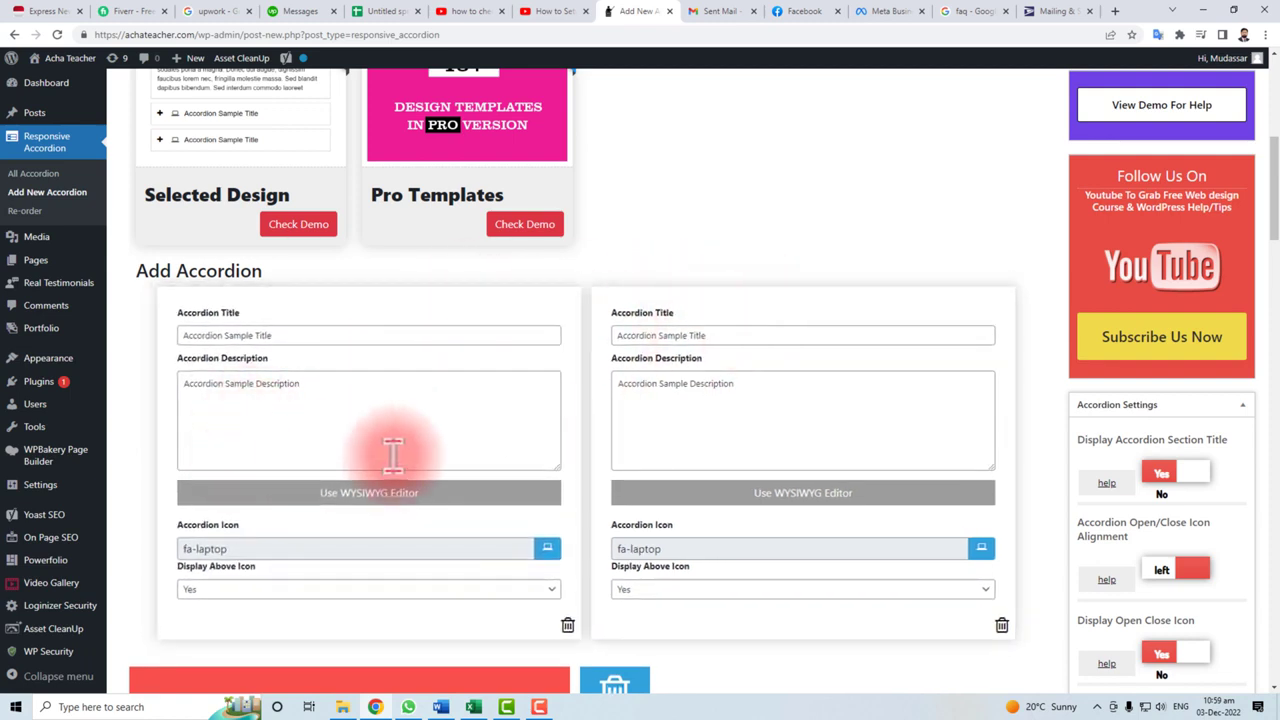
Replace the first accordion entry's sample title with "What is Customer Information", copied from the FAQ document in Word
left_click(440, 707)
left_click_drag(434, 222, 599, 215)
key("ctrl+c")
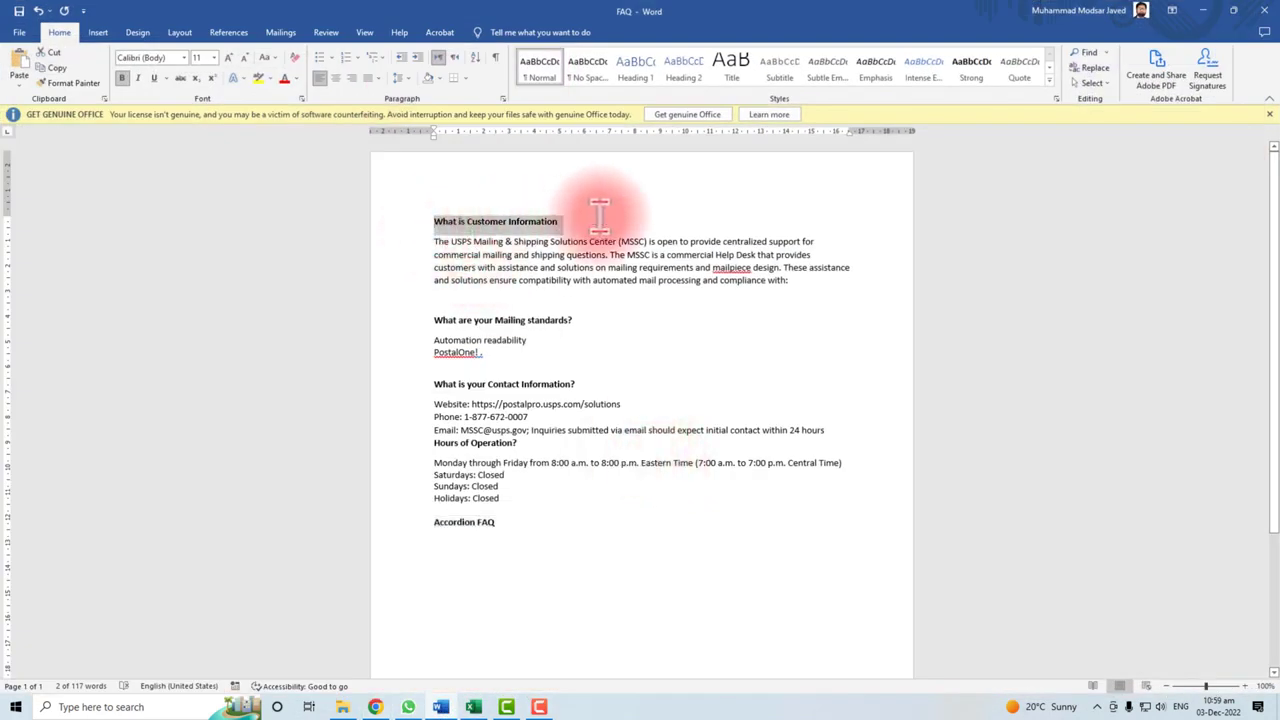
left_click(1202, 11)
left_click_drag(283, 335, 133, 352)
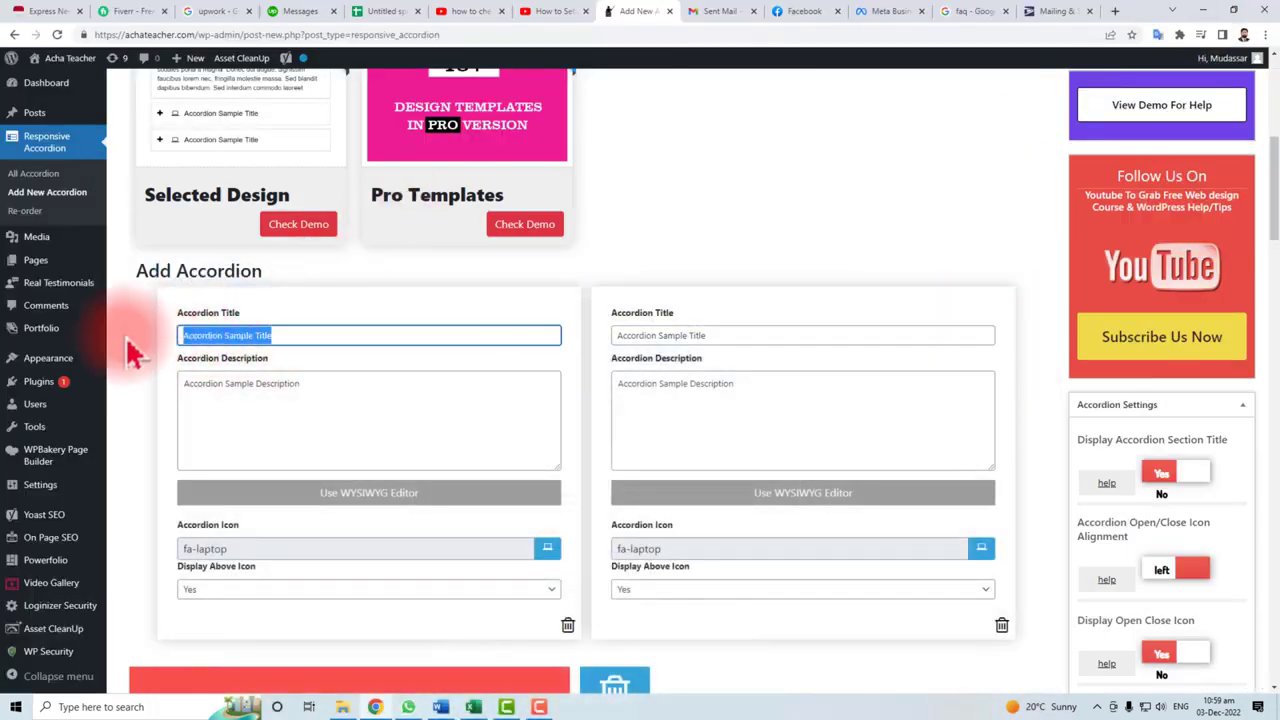
key("ctrl+v")
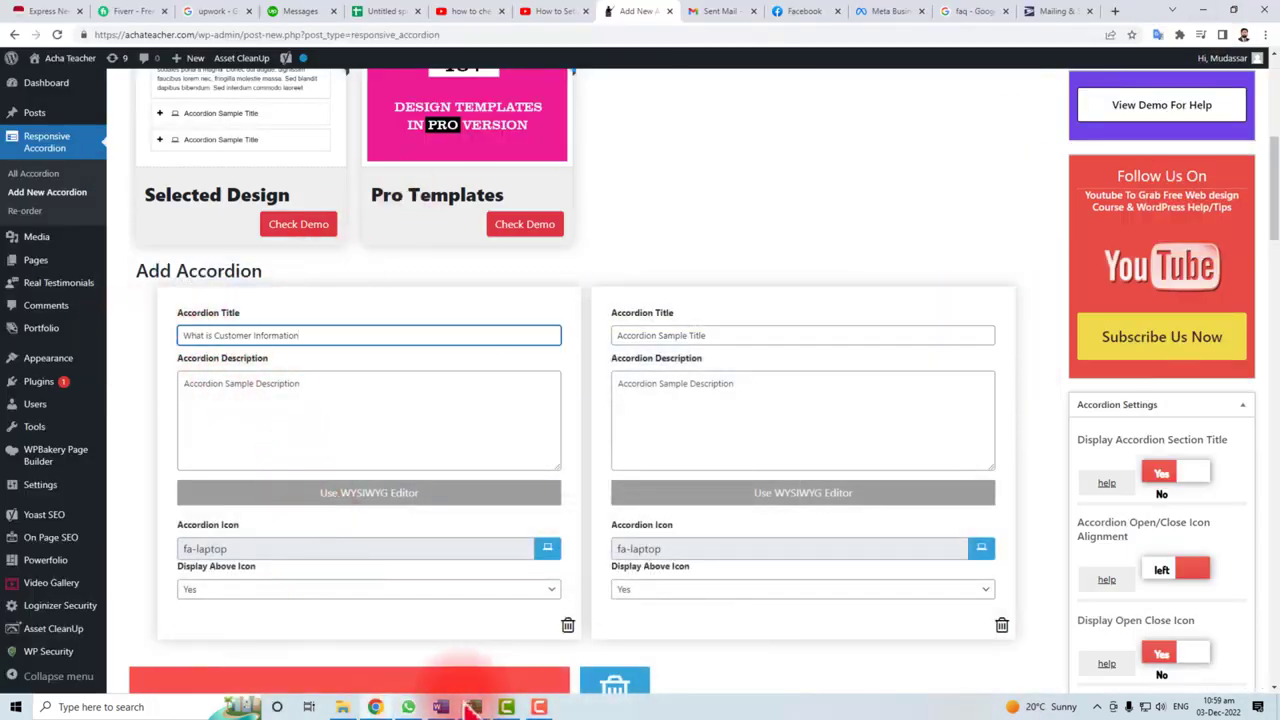
Replace the first entry's sample description with the USPS Mailing & Shipping Solutions Center paragraph copied from the Word document
left_click(441, 707)
left_click_drag(425, 242, 830, 286)
key("ctrl+c")
left_click(375, 707)
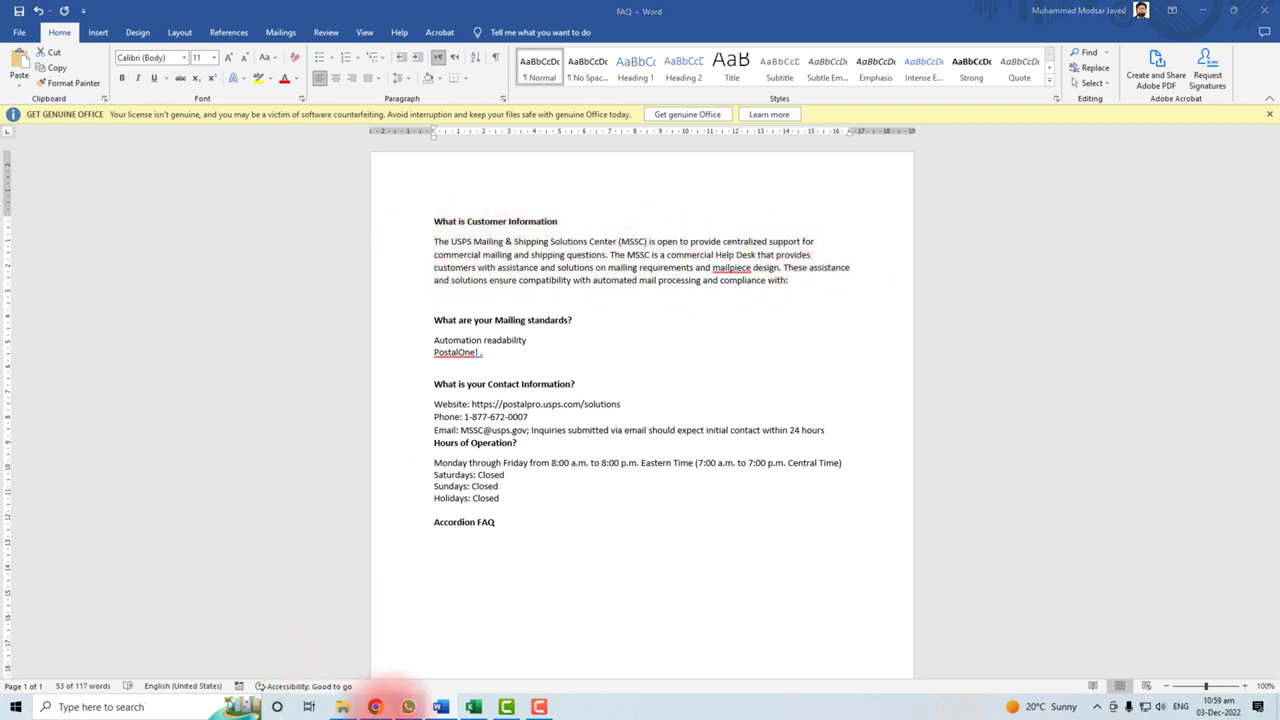
left_click(263, 425)
left_click_drag(294, 394, 148, 410)
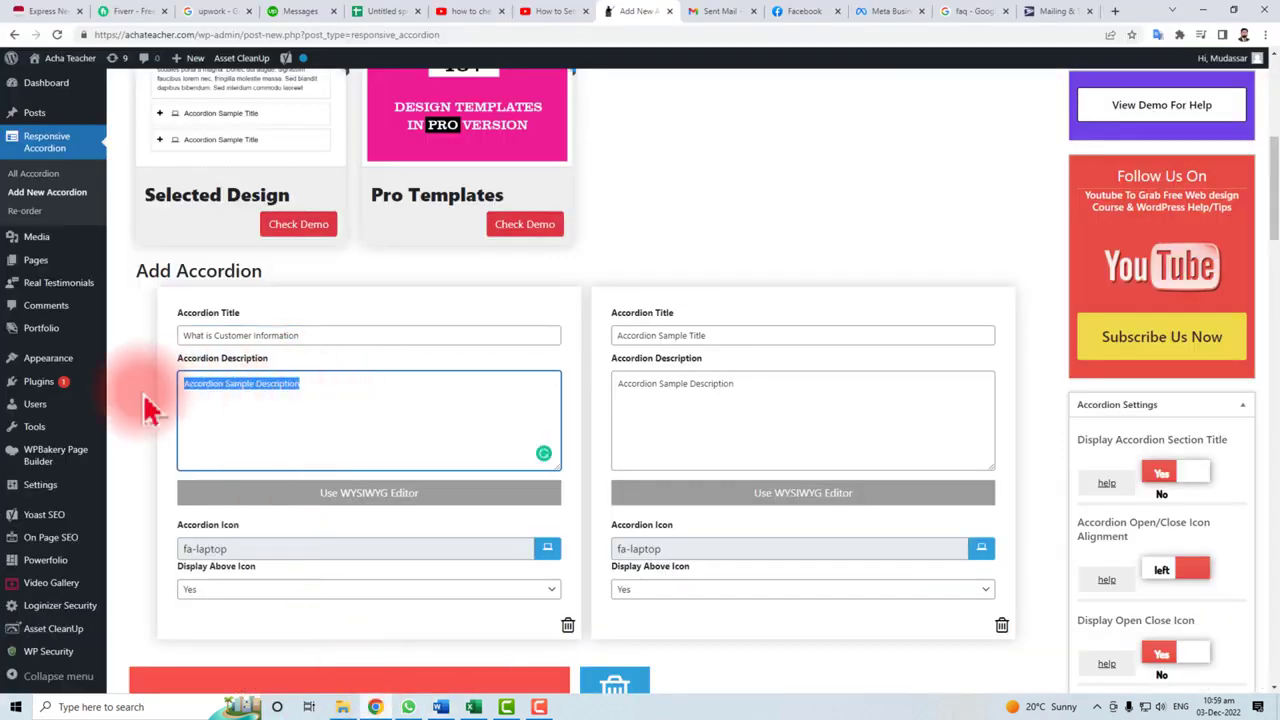
key("ctrl+v")
Replace the second entry's sample title with "What are your Mailing standards?", copied from the Word document
left_click(714, 335)
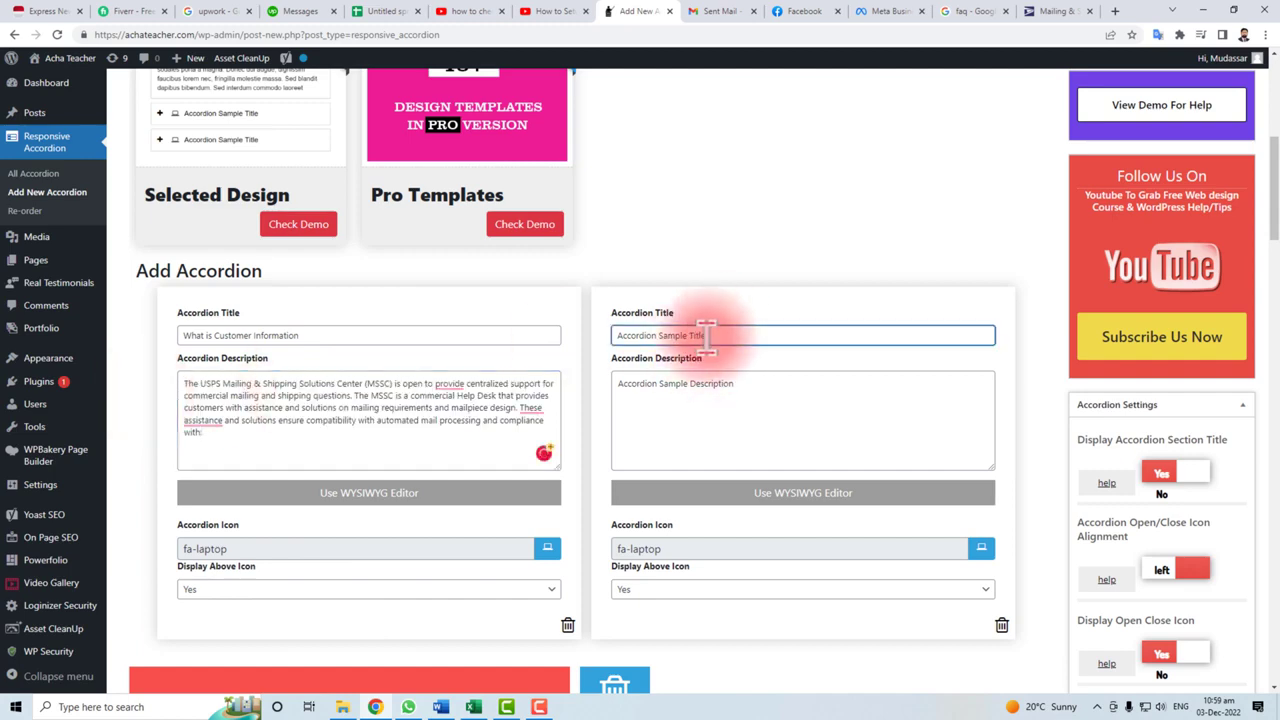
left_click(445, 707)
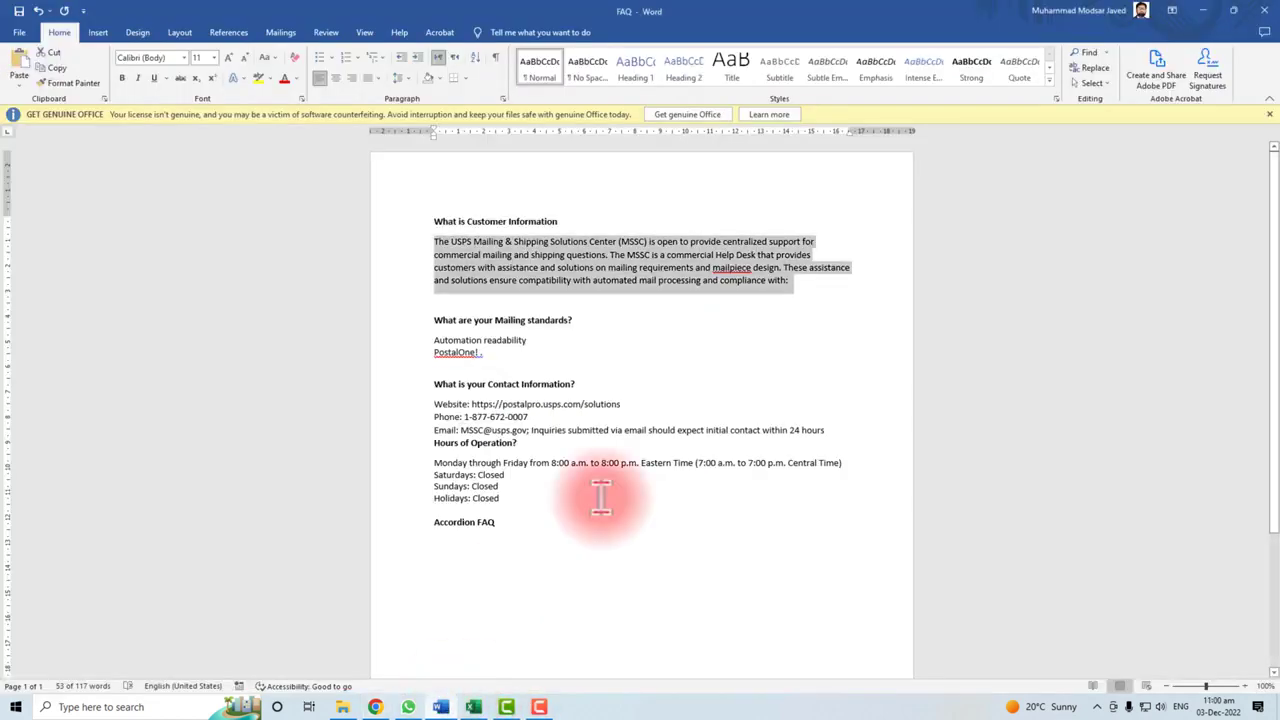
left_click_drag(414, 323, 611, 322)
key("ctrl+c")
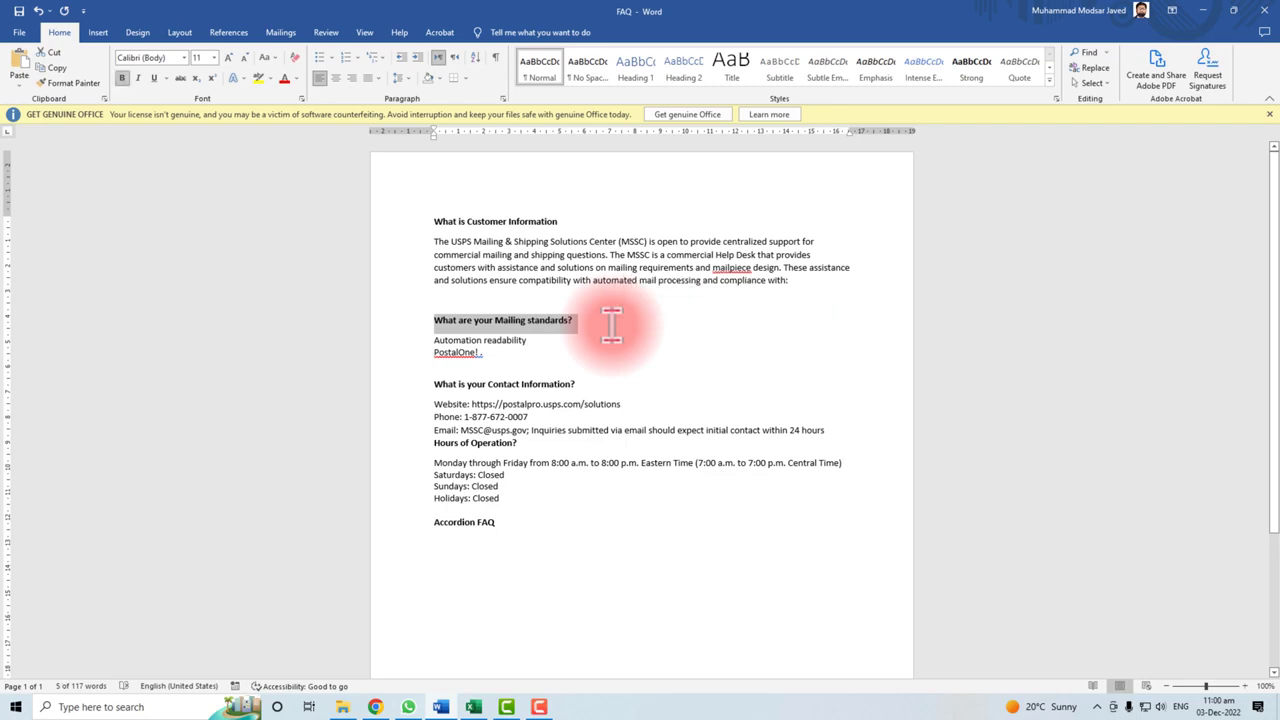
left_click(376, 706)
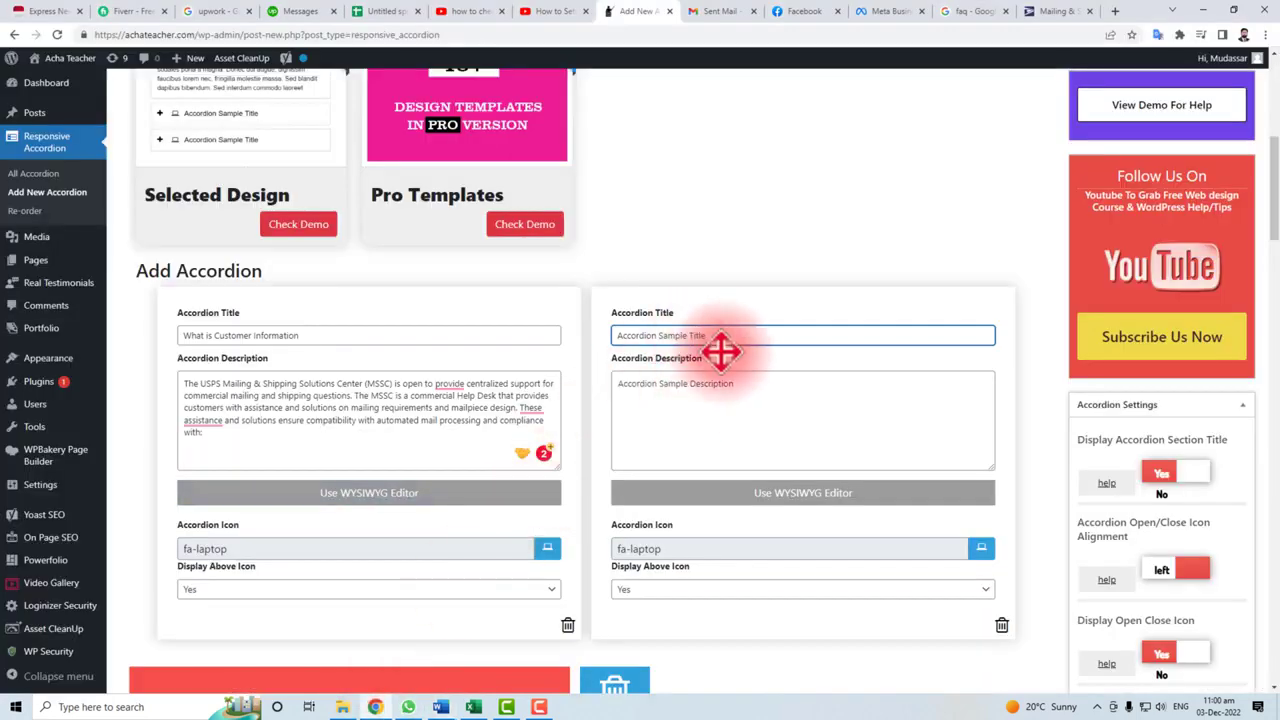
left_click_drag(712, 336, 571, 337)
key("ctrl+v")
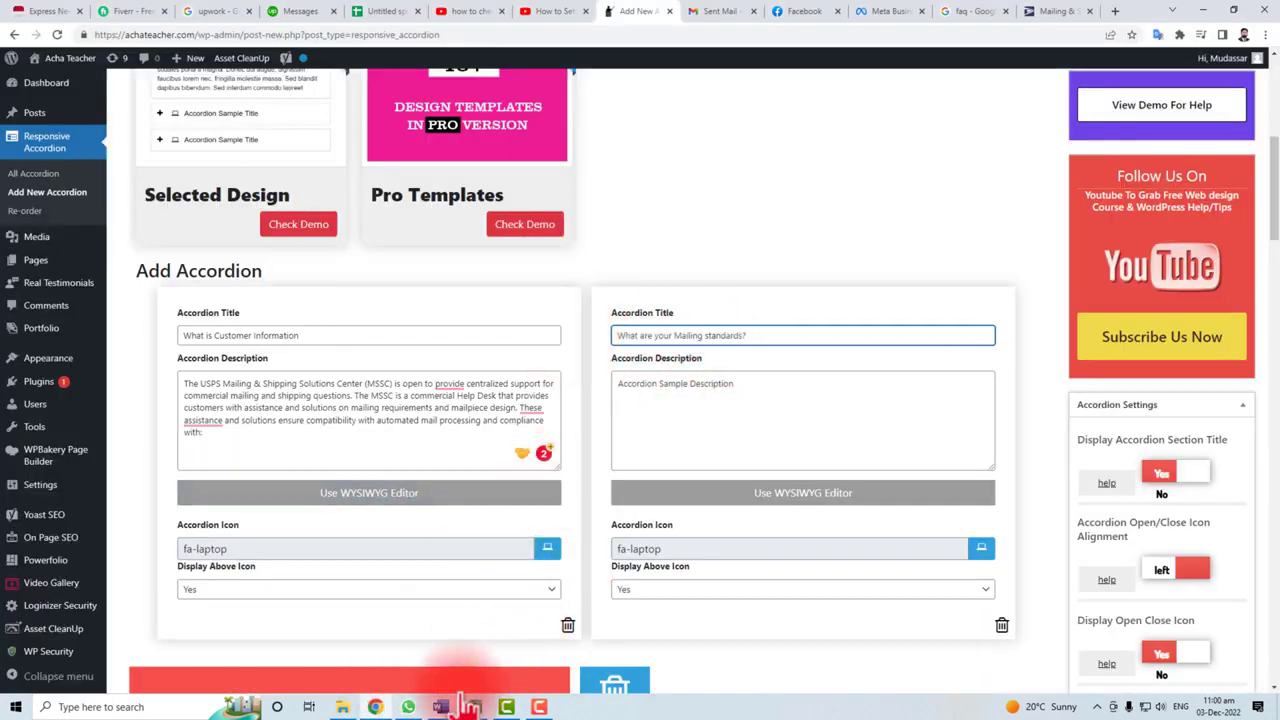
Replace the second entry's sample description with the lines "Automation readability" and "PostalOne! ." from the Word document
left_click(441, 707)
left_click_drag(425, 340, 484, 352)
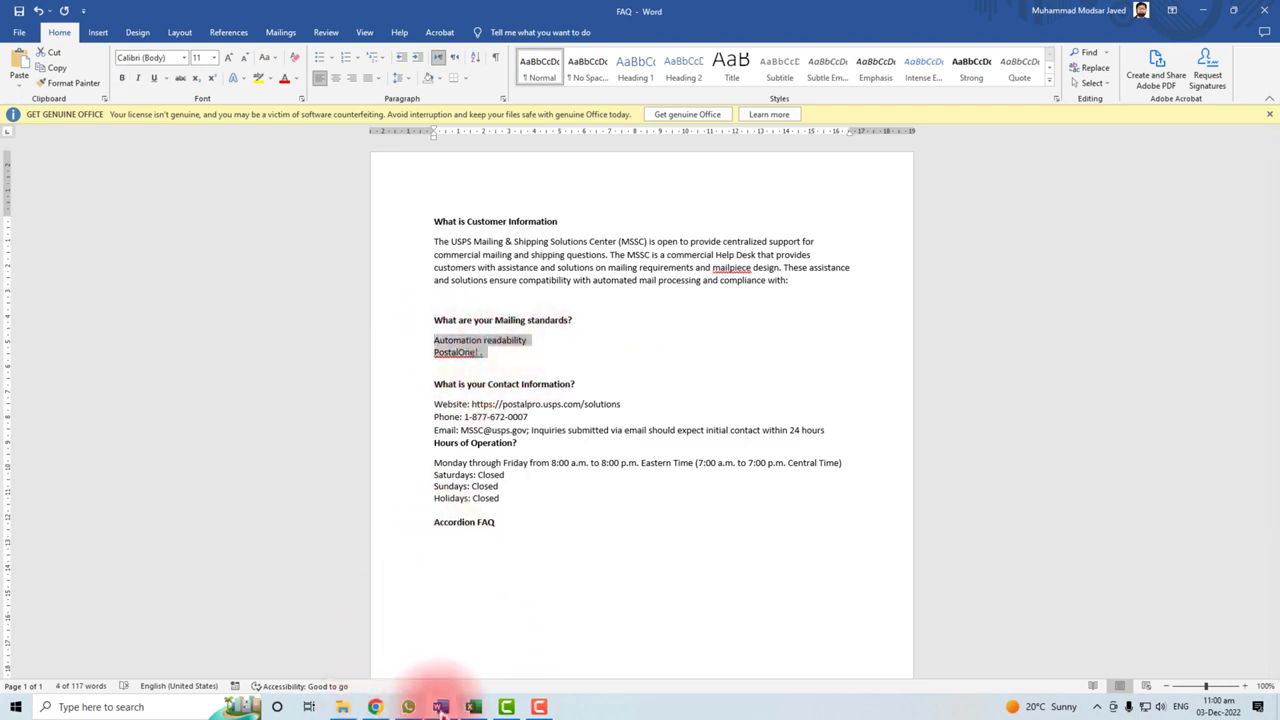
left_click(375, 707)
left_click_drag(752, 383, 606, 386)
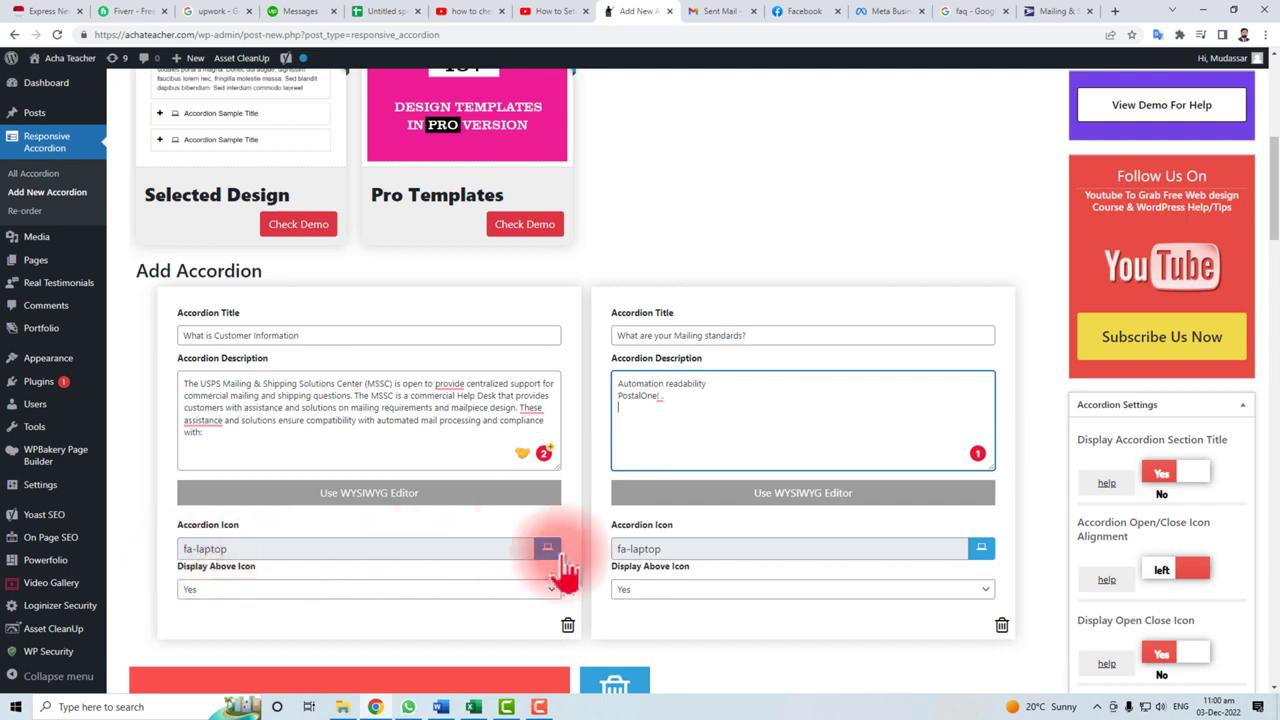
key("Return")
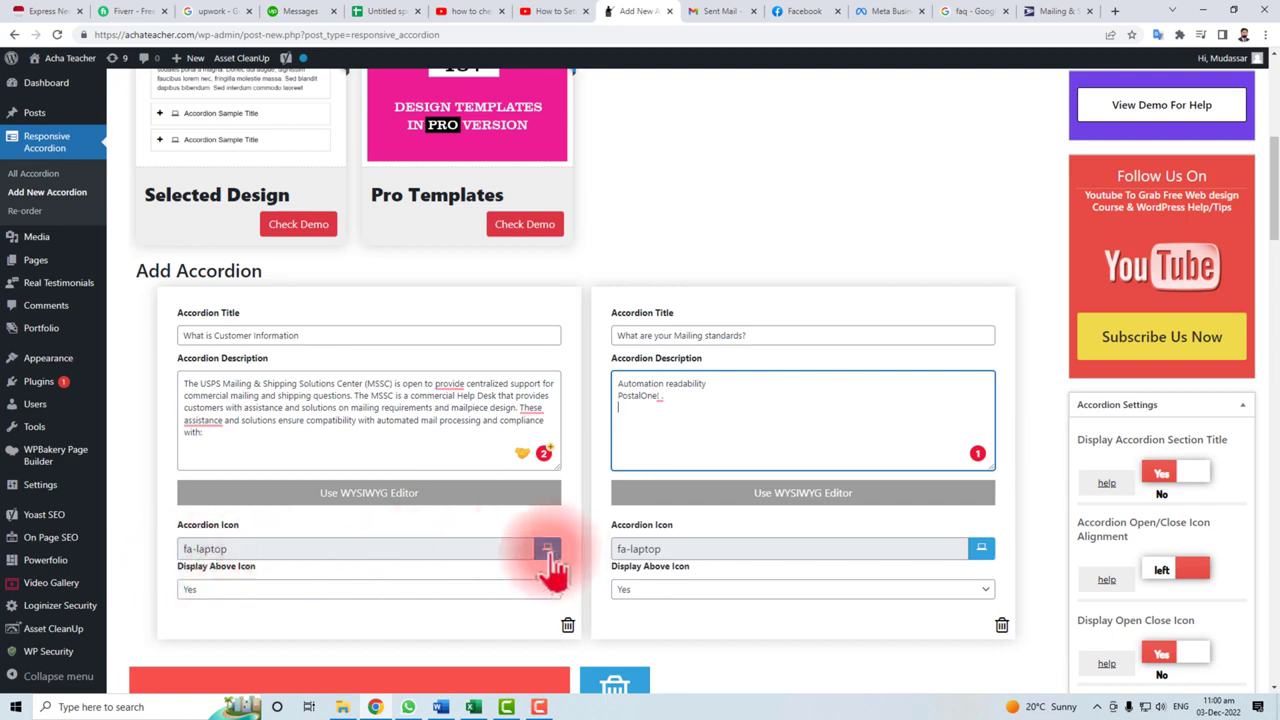
Change the first accordion entry's icon to fa-ambulance and keep Display Above Icon set to Yes
left_click(548, 552)
scroll(474, 600, "down", 3)
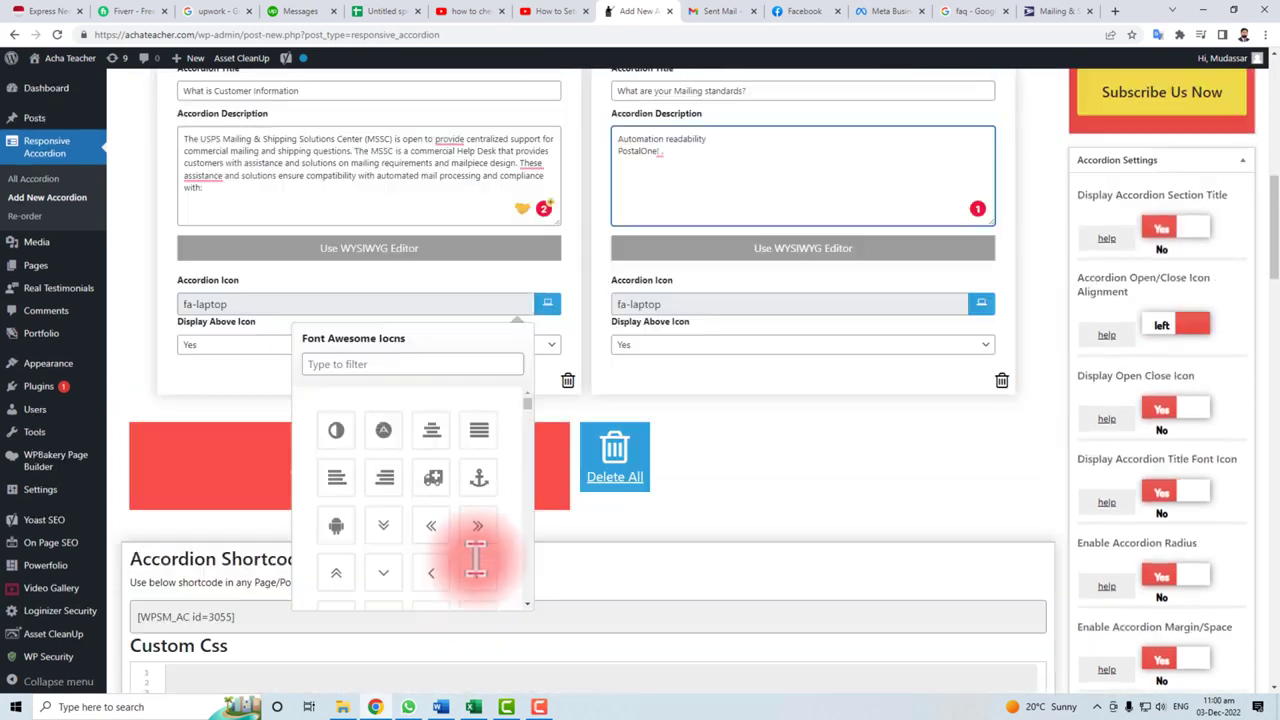
left_click(215, 373)
left_click(551, 344)
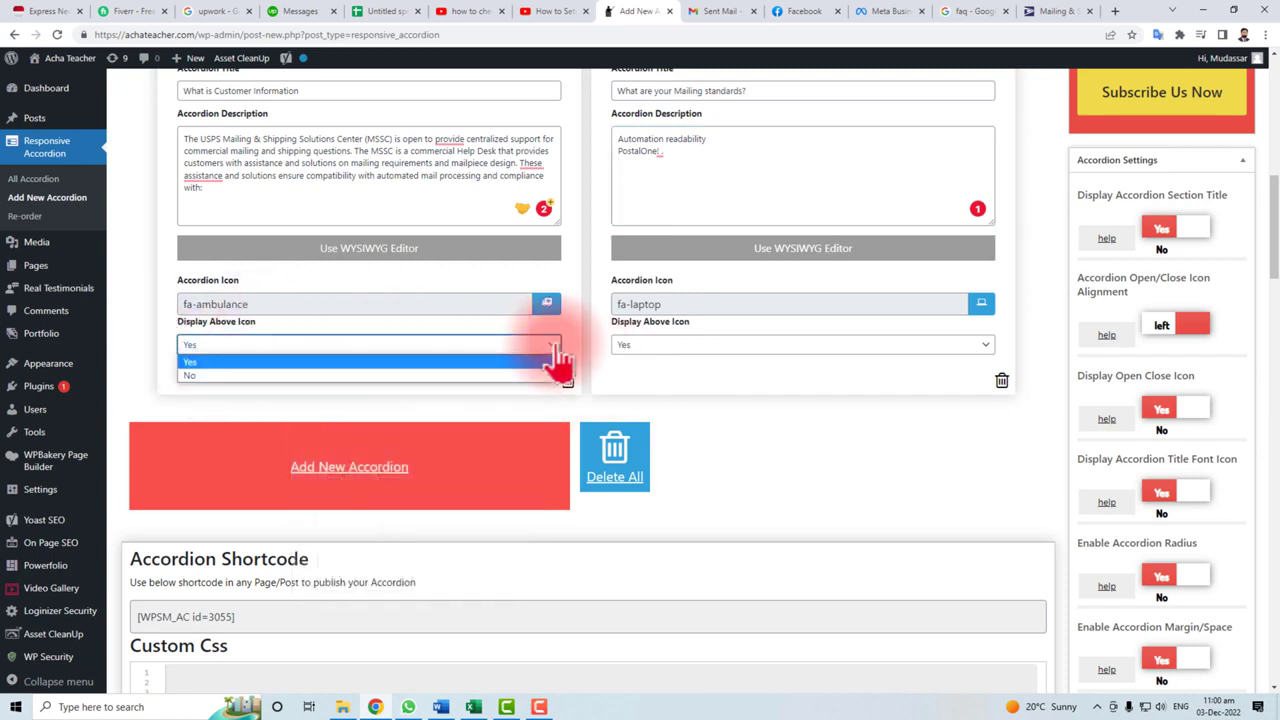
left_click(555, 357)
Add a third accordion entry titled "What is your Contact Information?", copying the title from the Word document
scroll(786, 514, "up", 3)
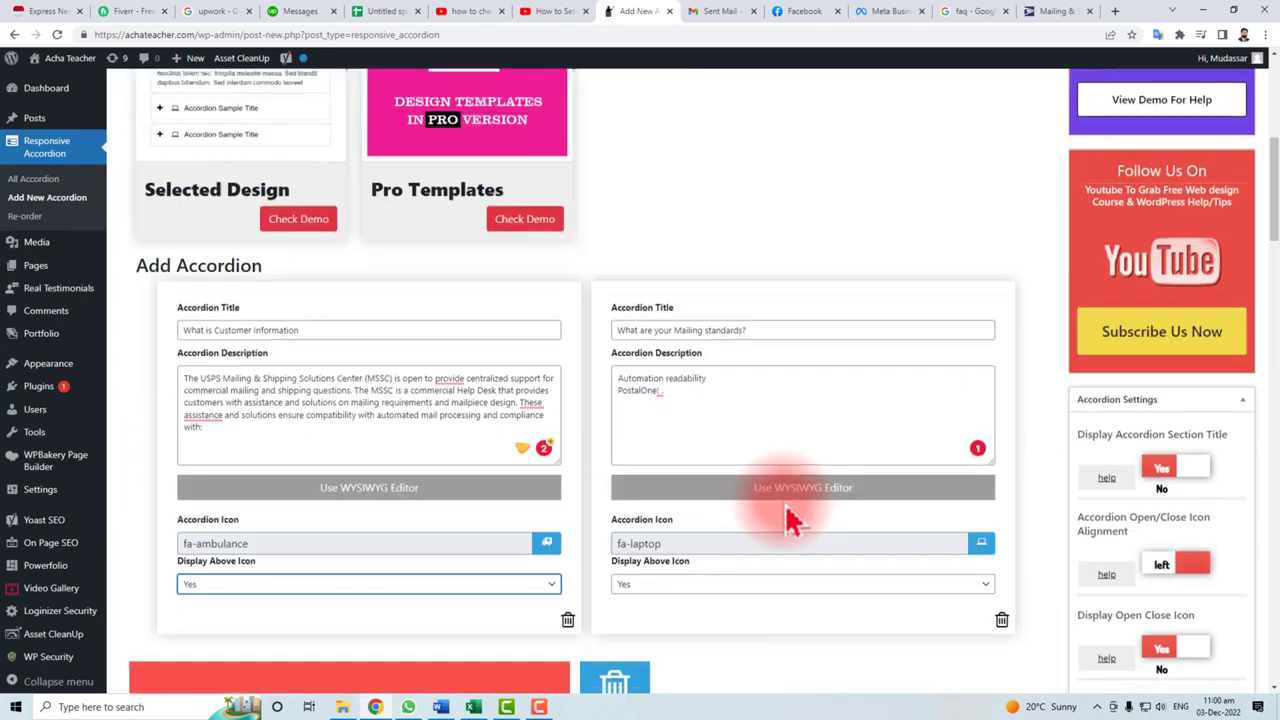
scroll(771, 430, "down", 3)
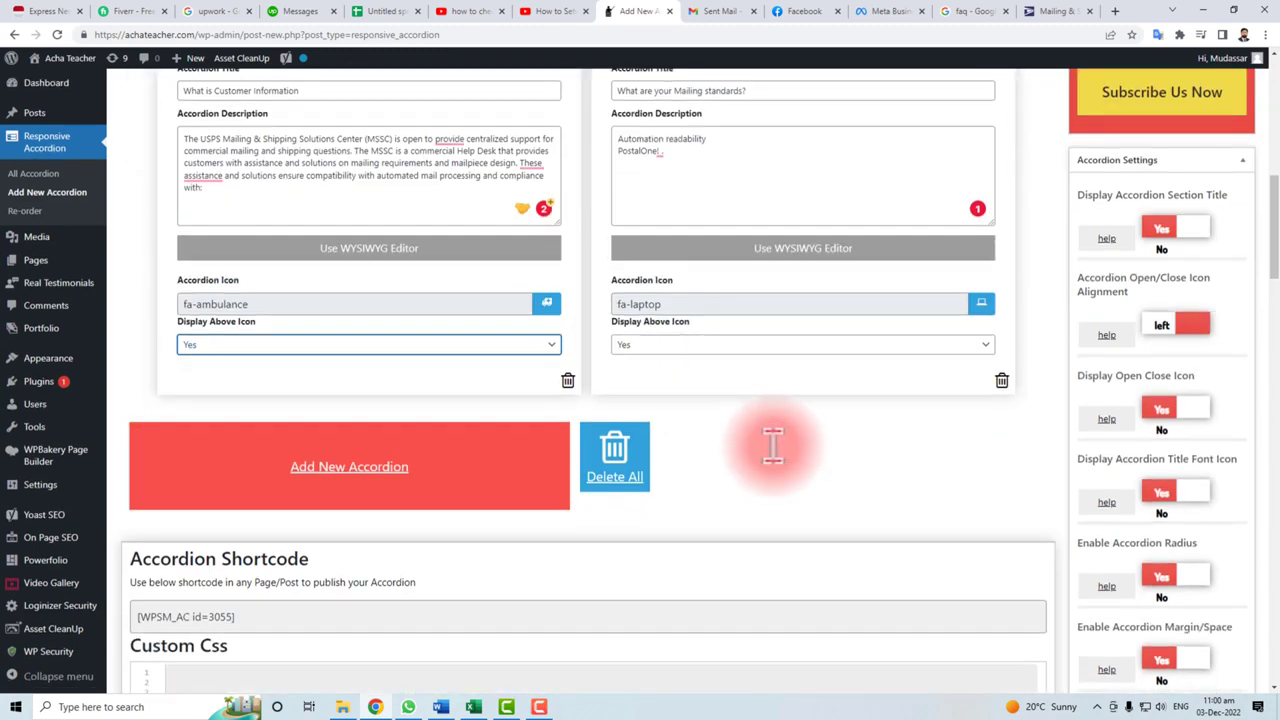
left_click(345, 470)
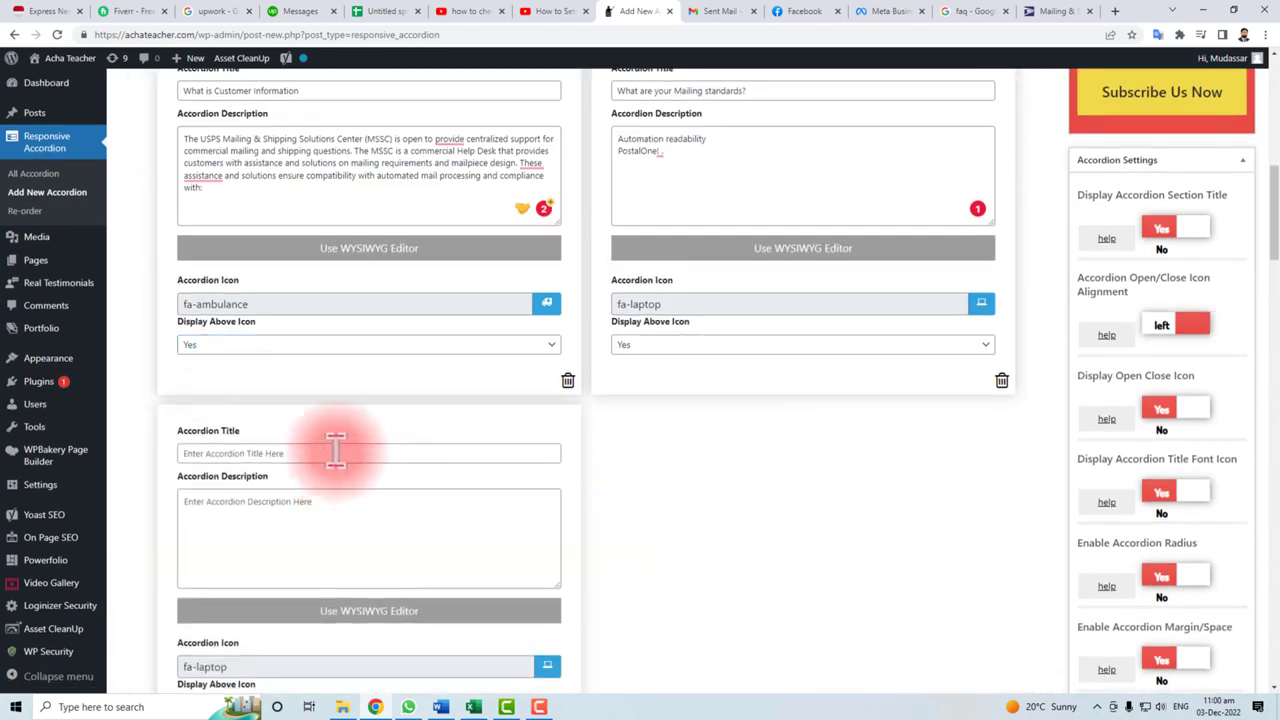
left_click(441, 707)
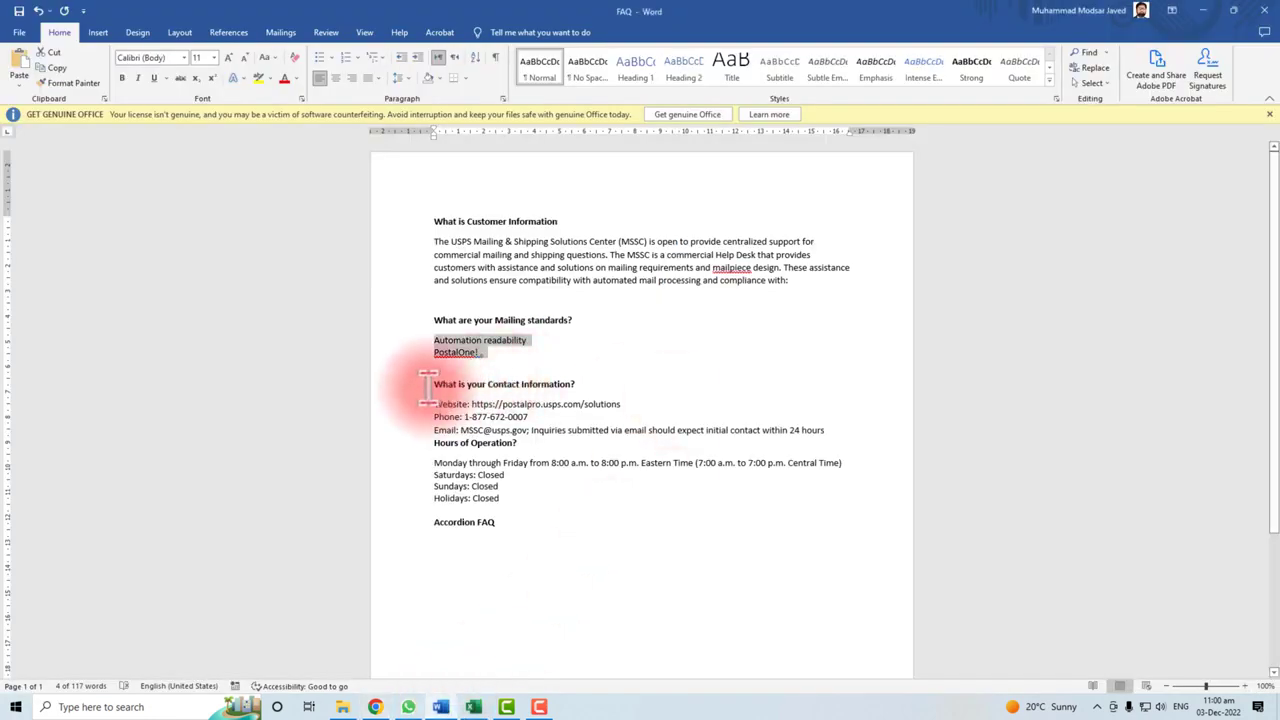
triple_click(502, 385)
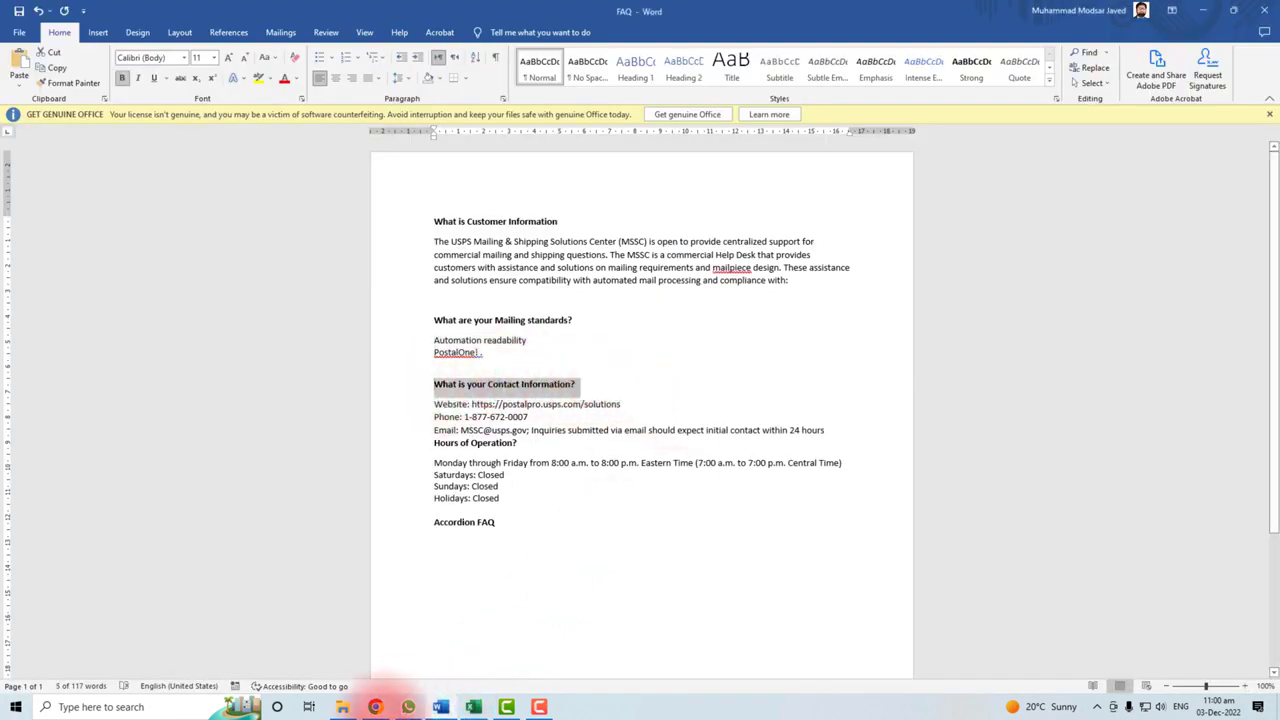
left_click(373, 707)
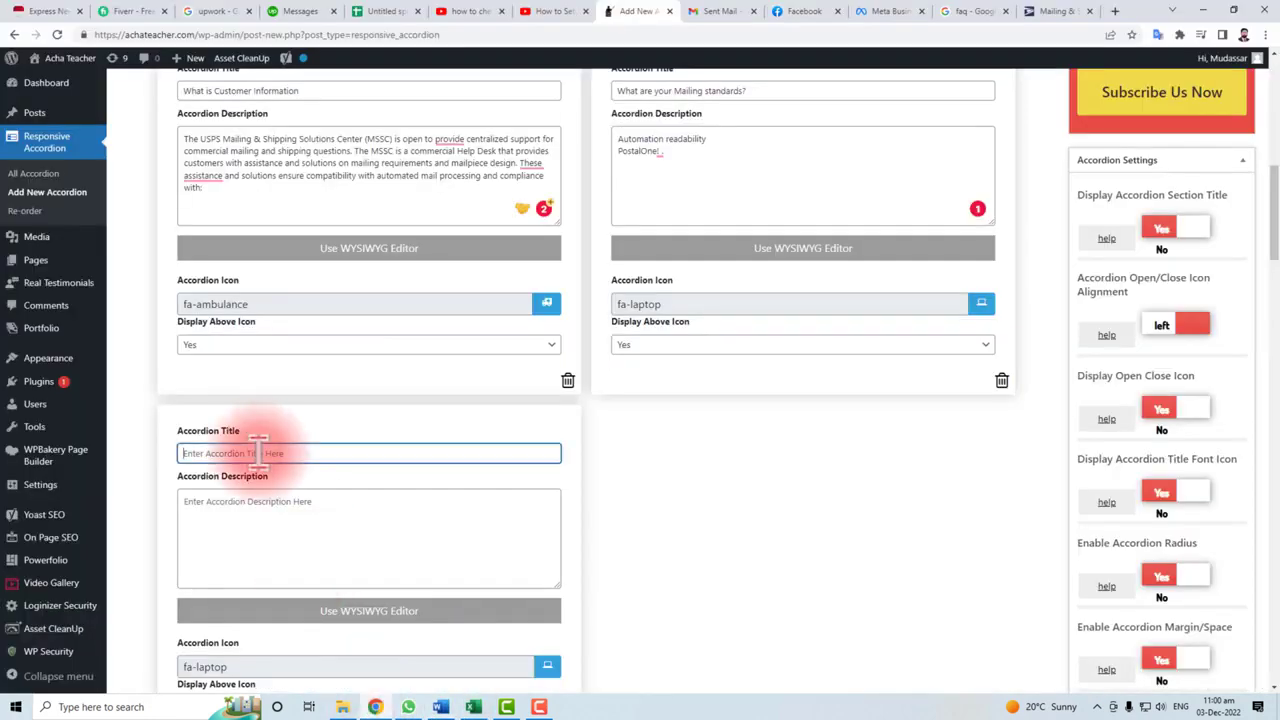
Fill the third entry's description with the website, phone and email lines copied from the Word document
left_click(441, 707)
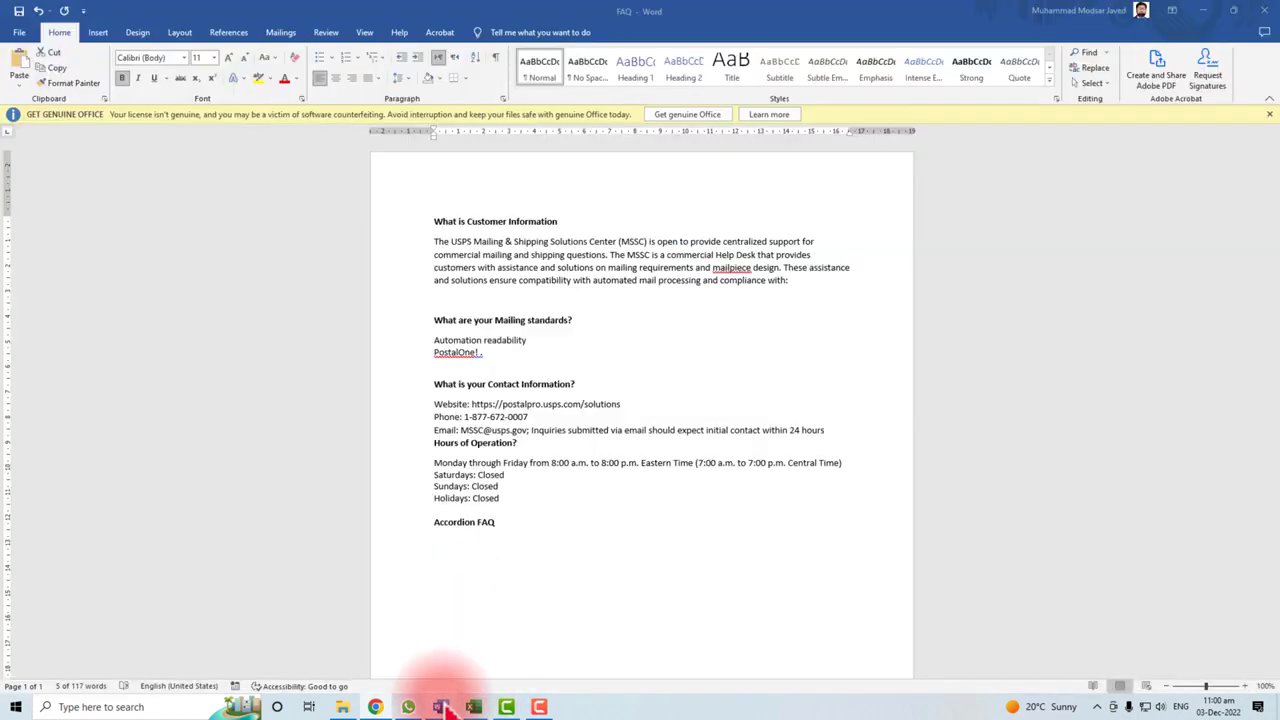
triple_click(502, 416)
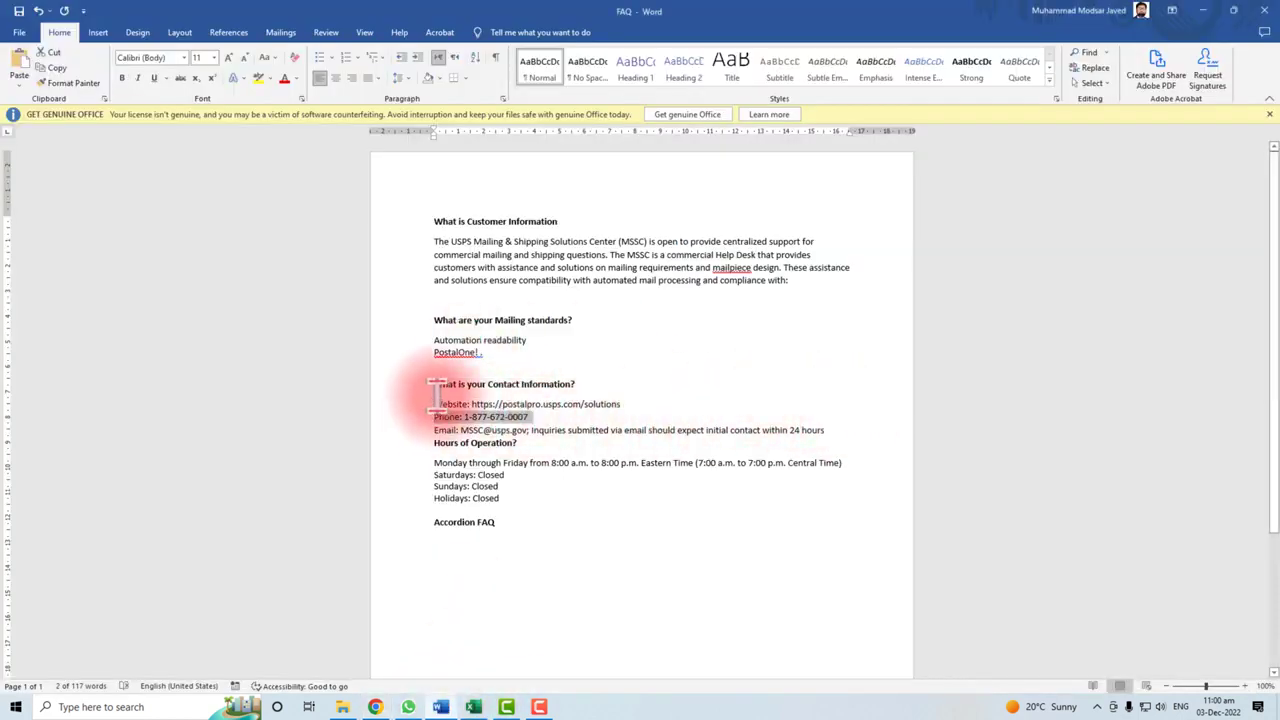
left_click_drag(432, 404, 837, 449)
key("ctrl+c")
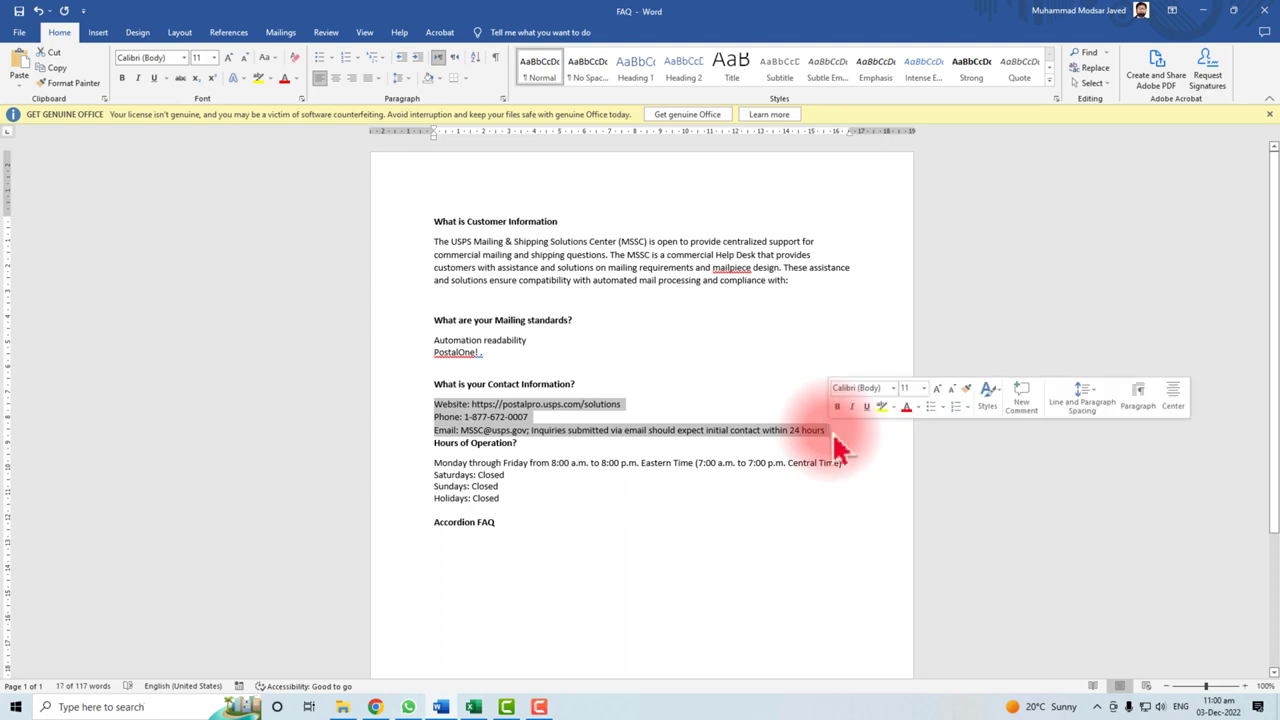
left_click(378, 705)
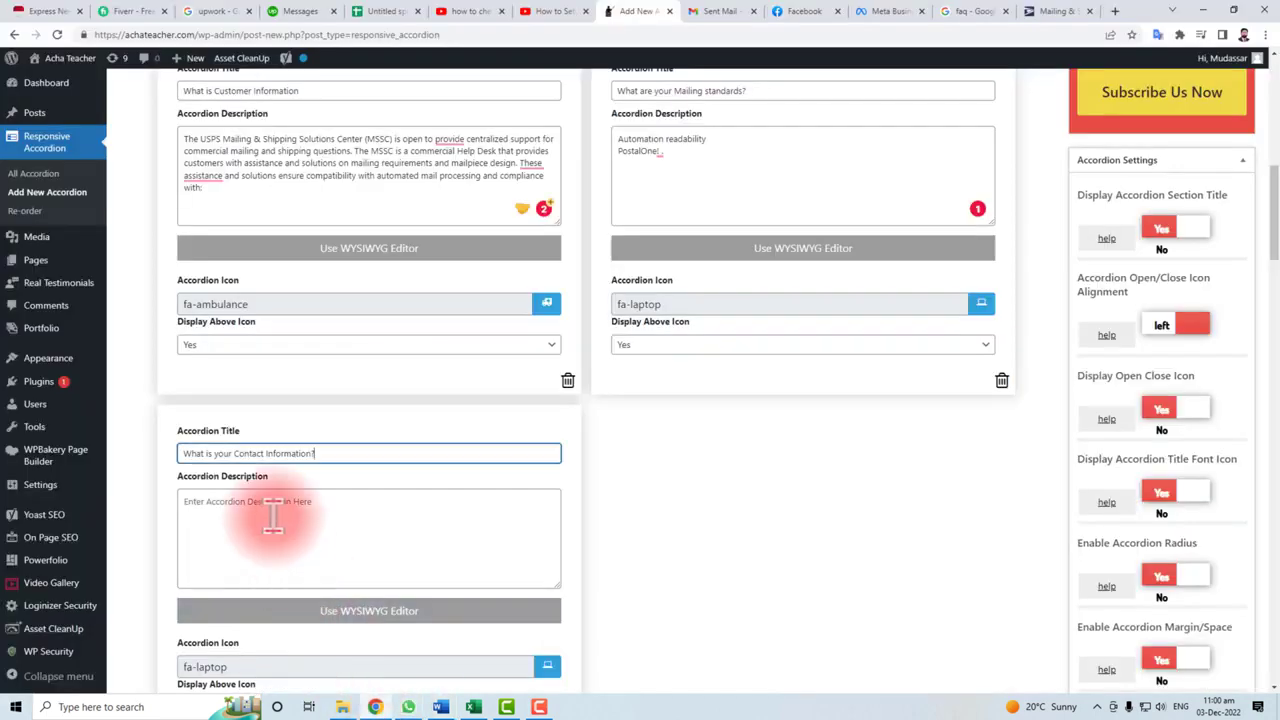
left_click(271, 514)
key("ctrl+v")
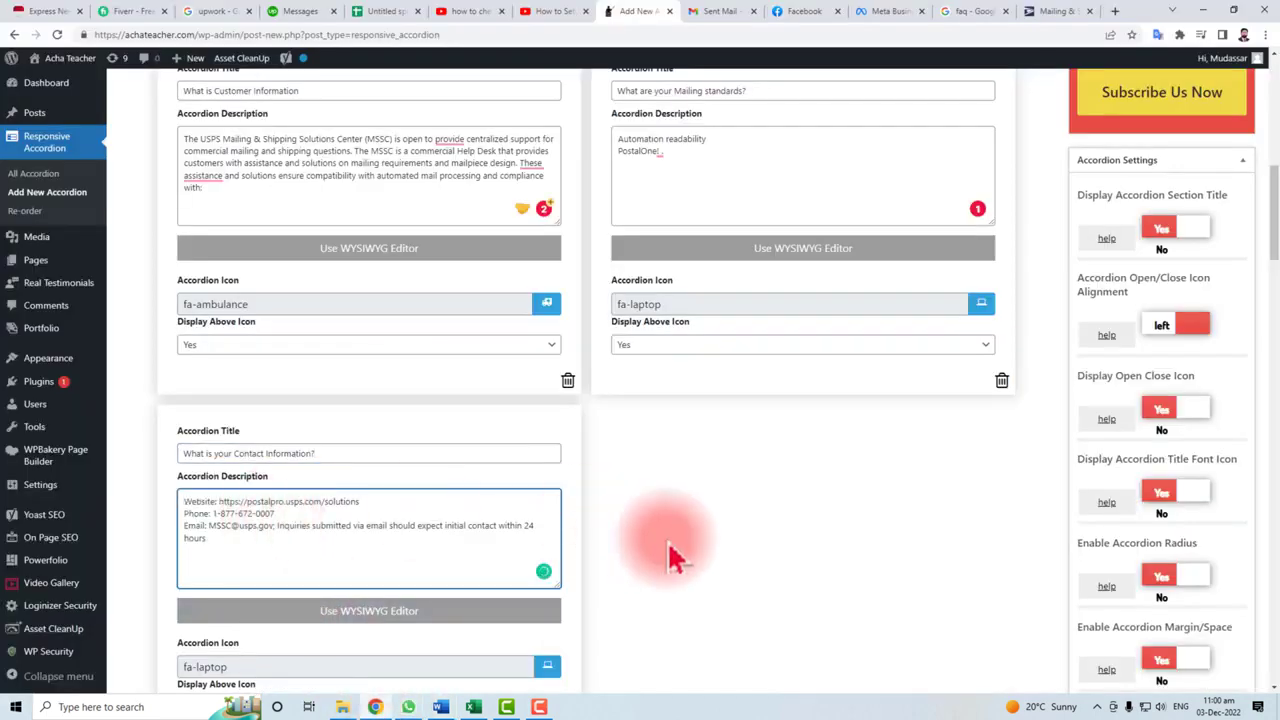
Publish the FAQ accordion with its three entries
scroll(672, 557, "up", 4)
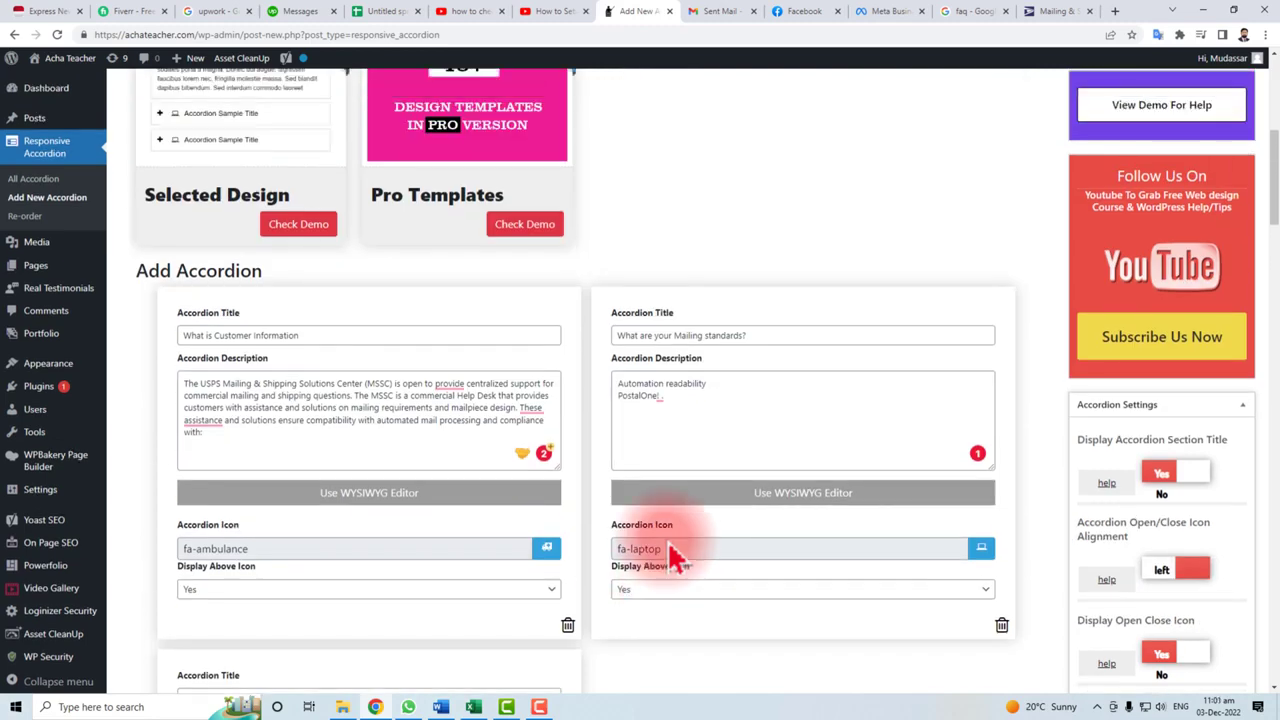
scroll(672, 557, "down", 8)
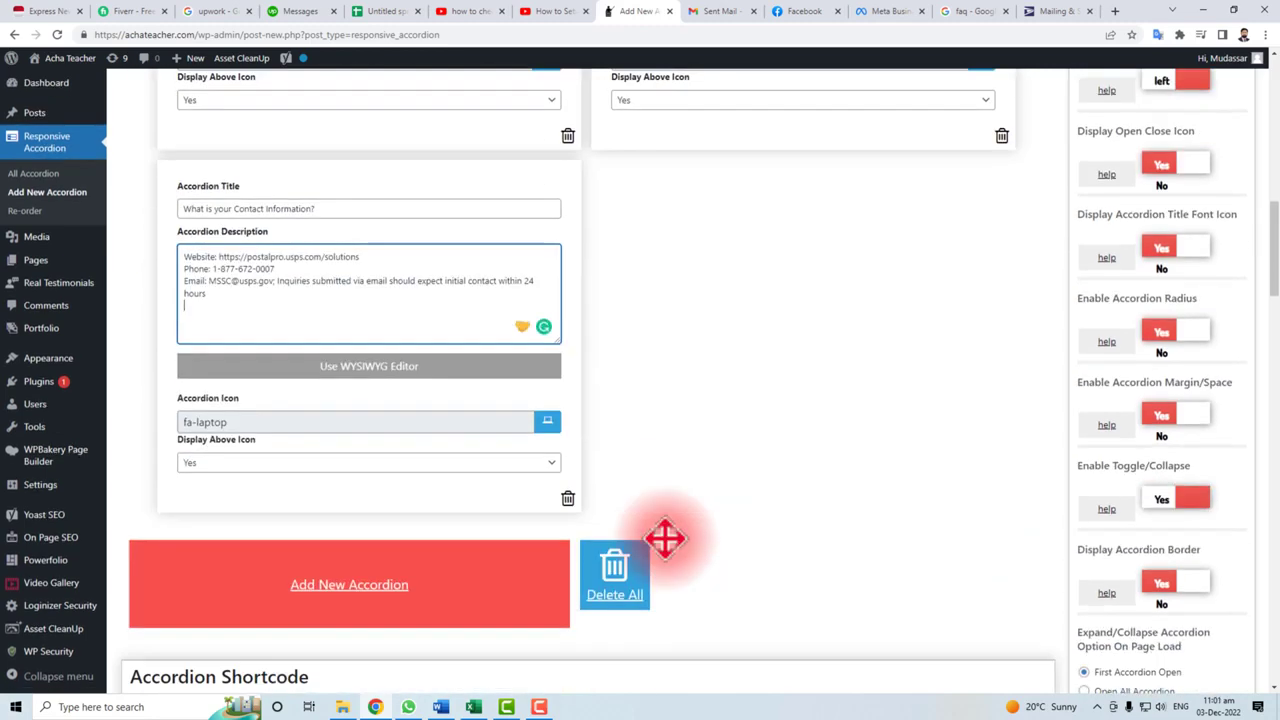
scroll(789, 571, "up", 12)
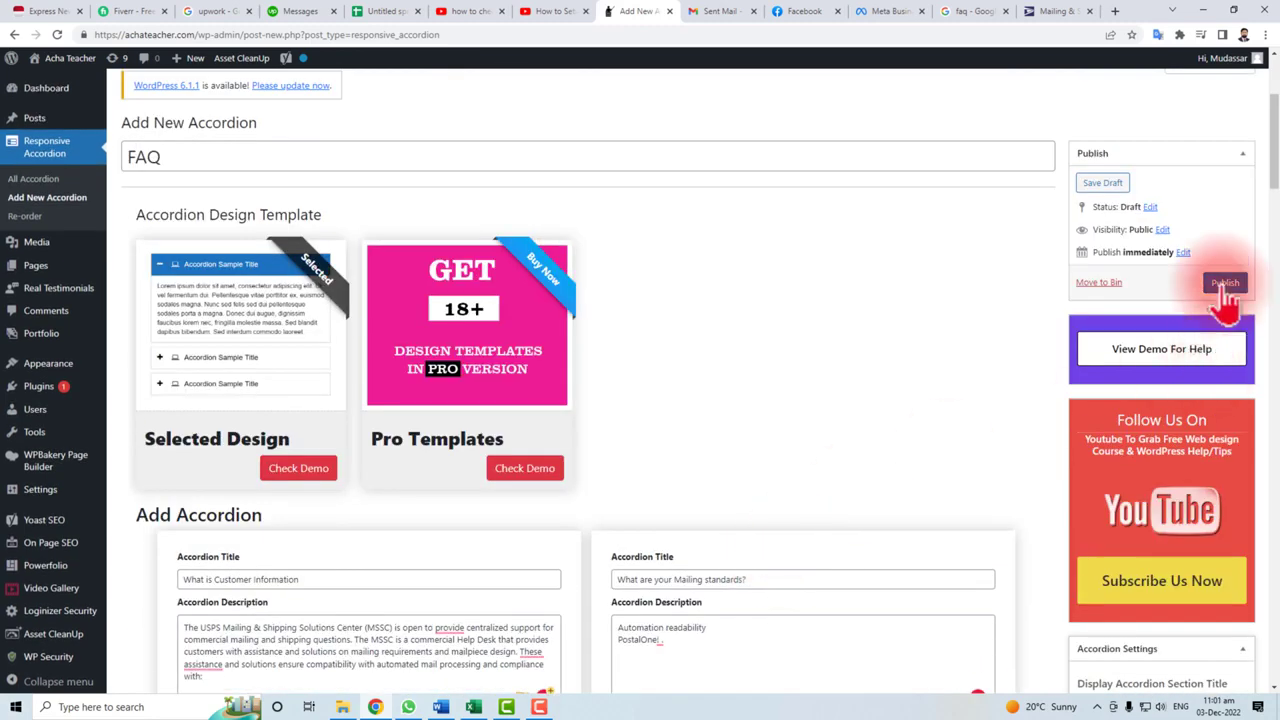
left_click(1225, 284)
scroll(786, 523, "down", 15)
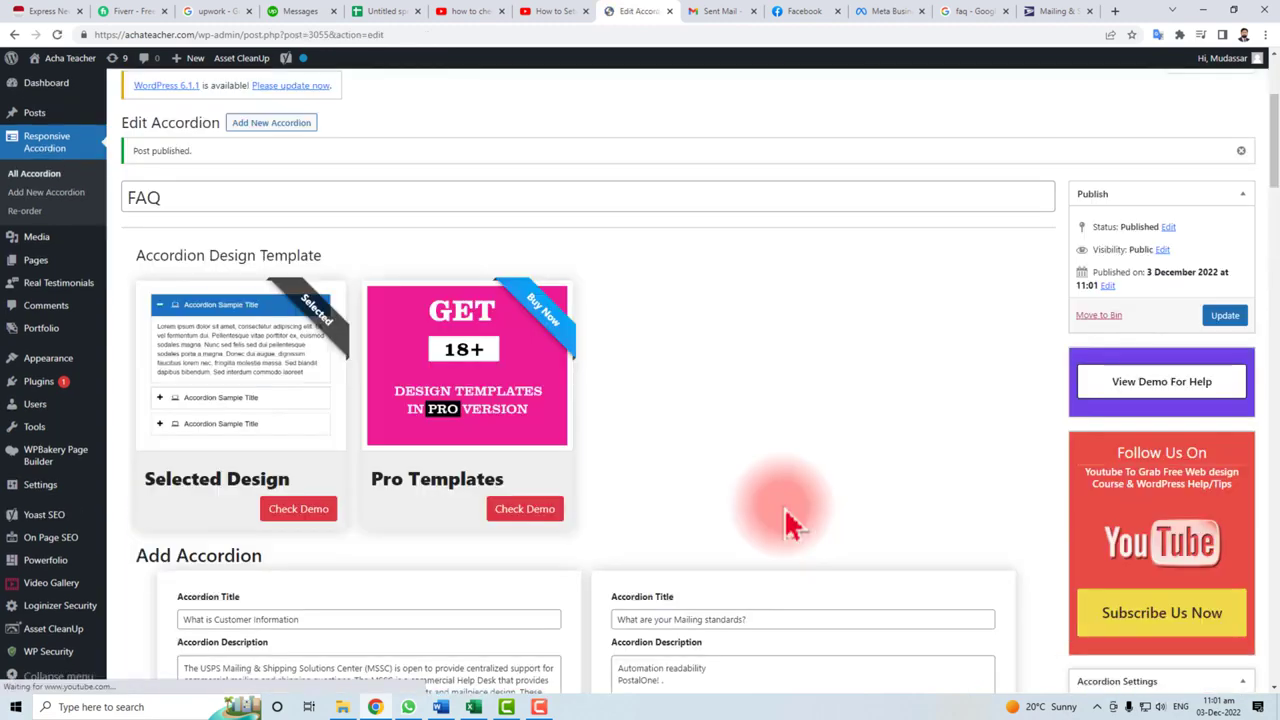
scroll(790, 523, "up", 15)
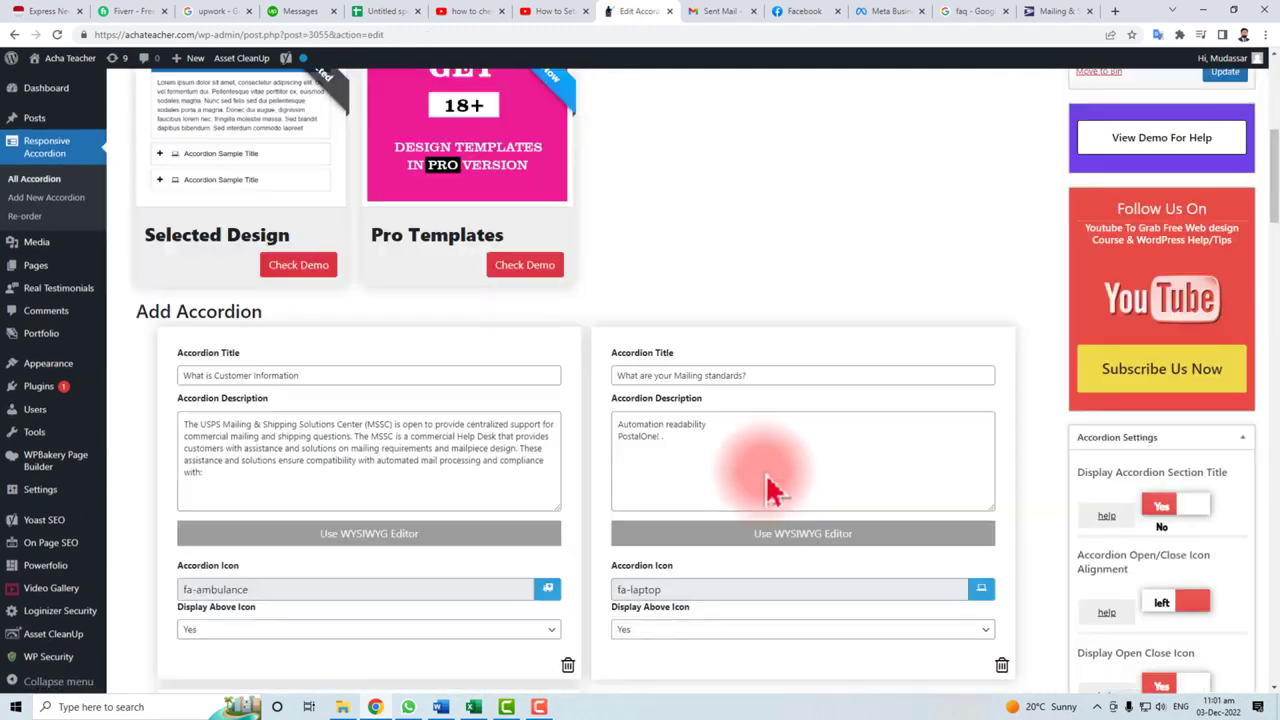
Open the list of all accordions and copy the FAQ accordion's shortcode [WPSM_AC id=3055]
left_click(35, 179)
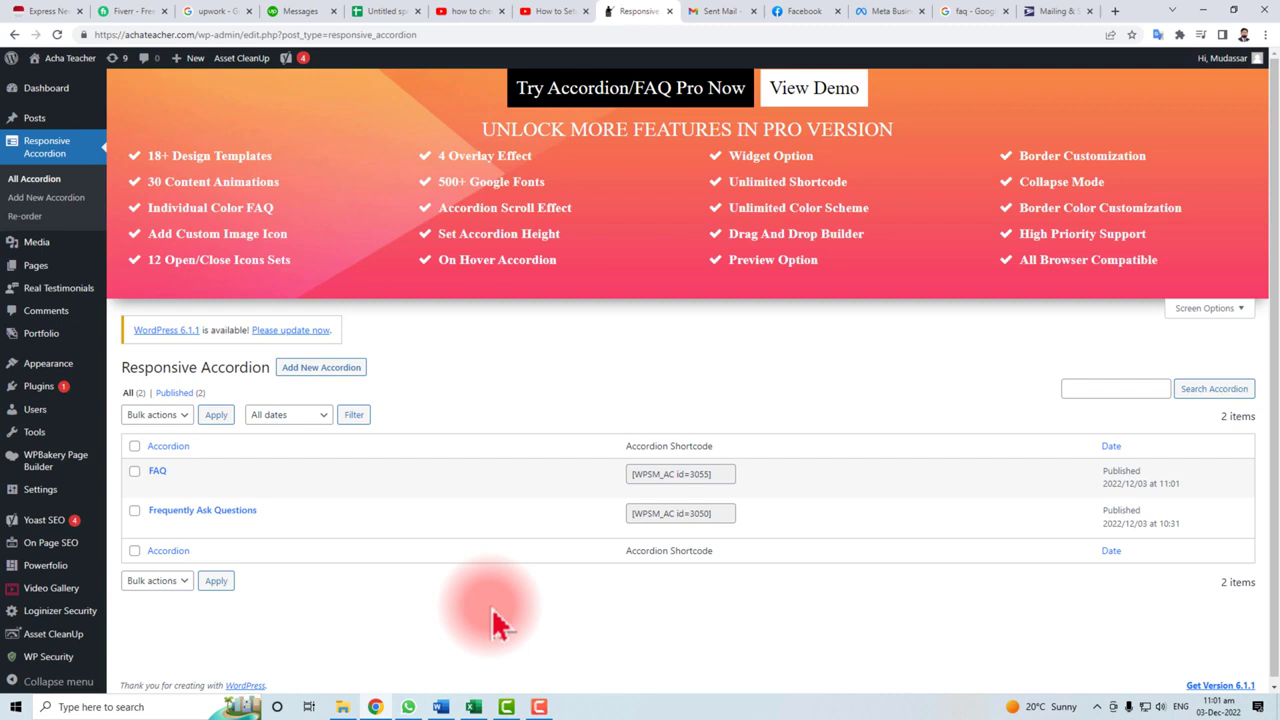
left_click_drag(716, 474, 618, 474)
right_click(666, 475)
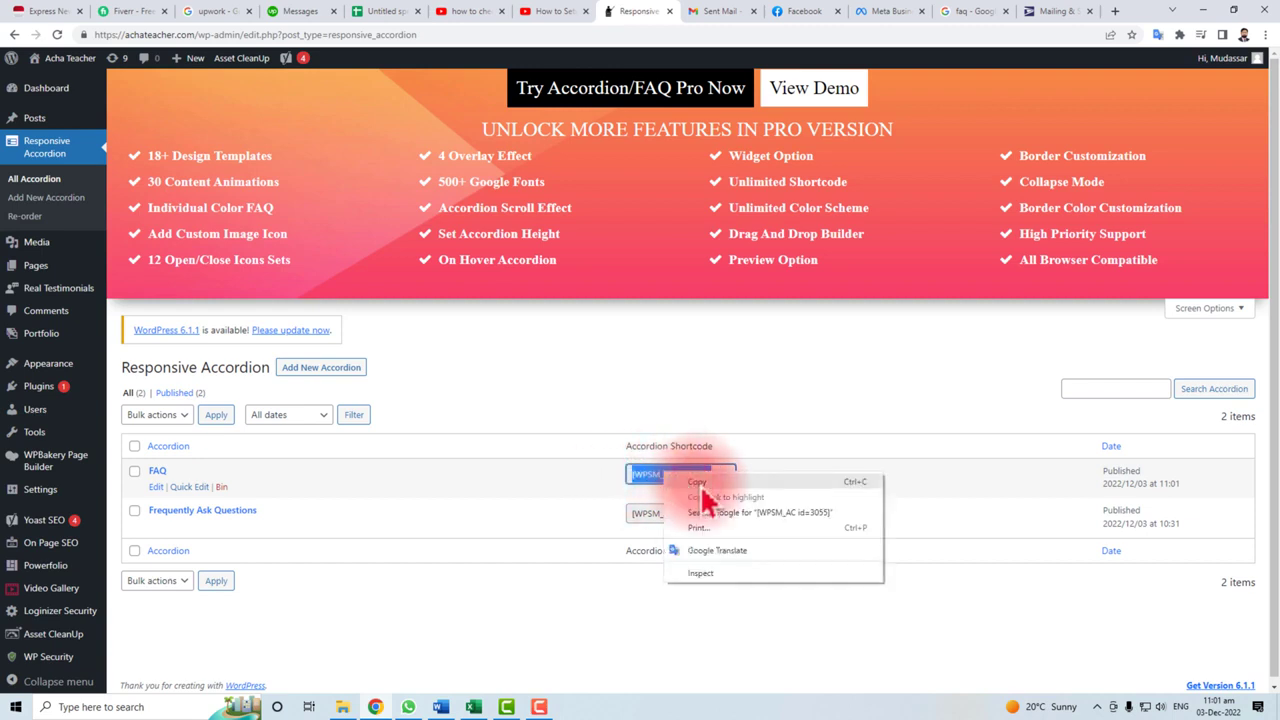
left_click(698, 483)
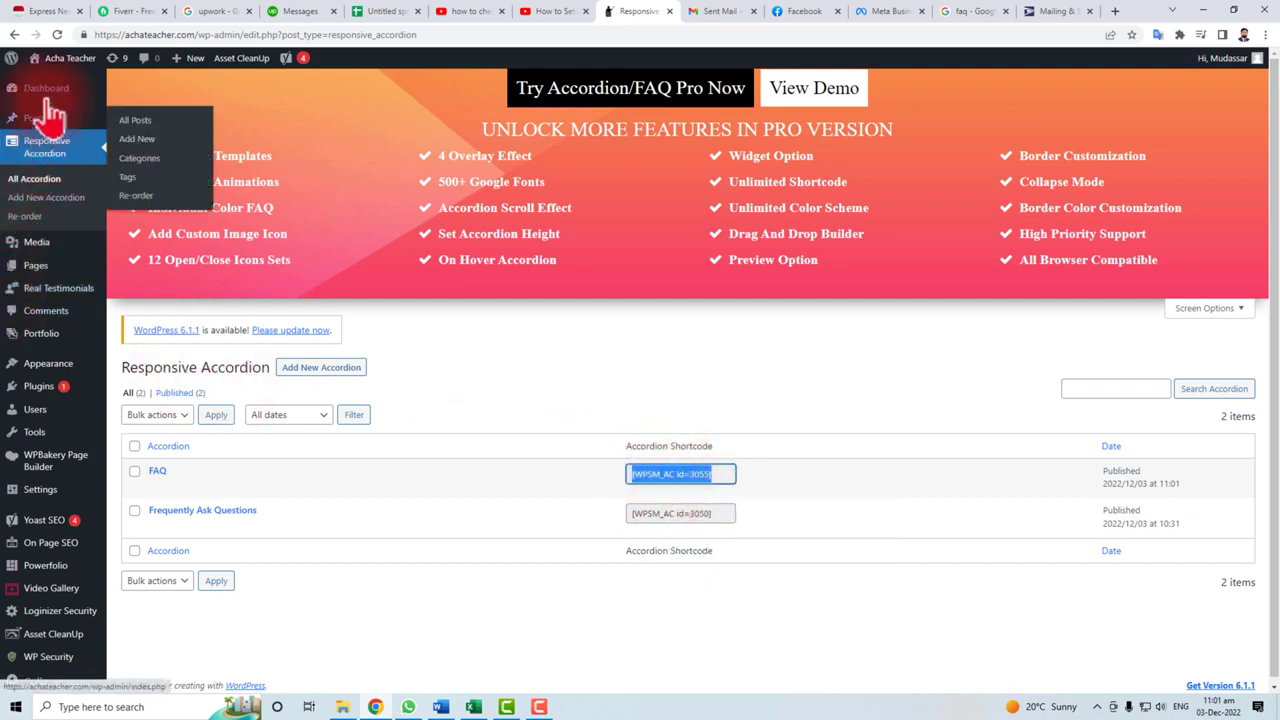
Create and publish a new page titled "FAQ" containing the shortcode [WPSM_AC id=3055]
left_click(46, 92)
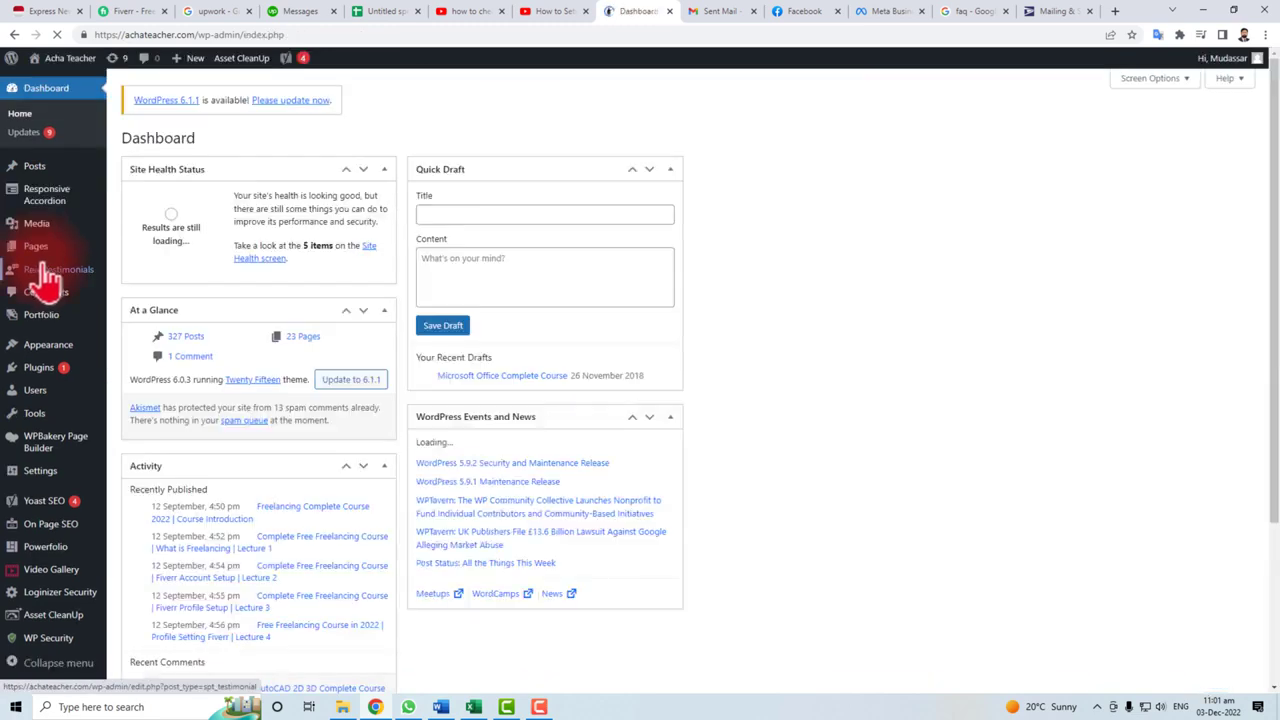
mouse_move(35, 248)
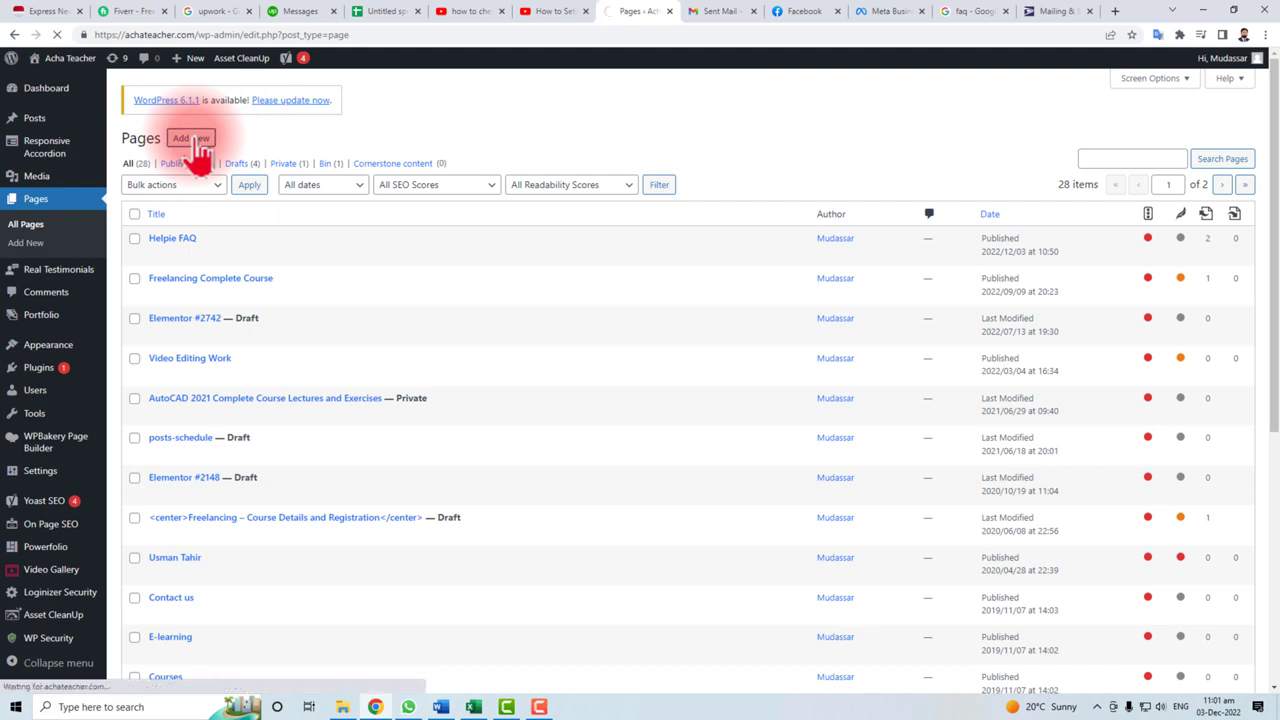
left_click(335, 163)
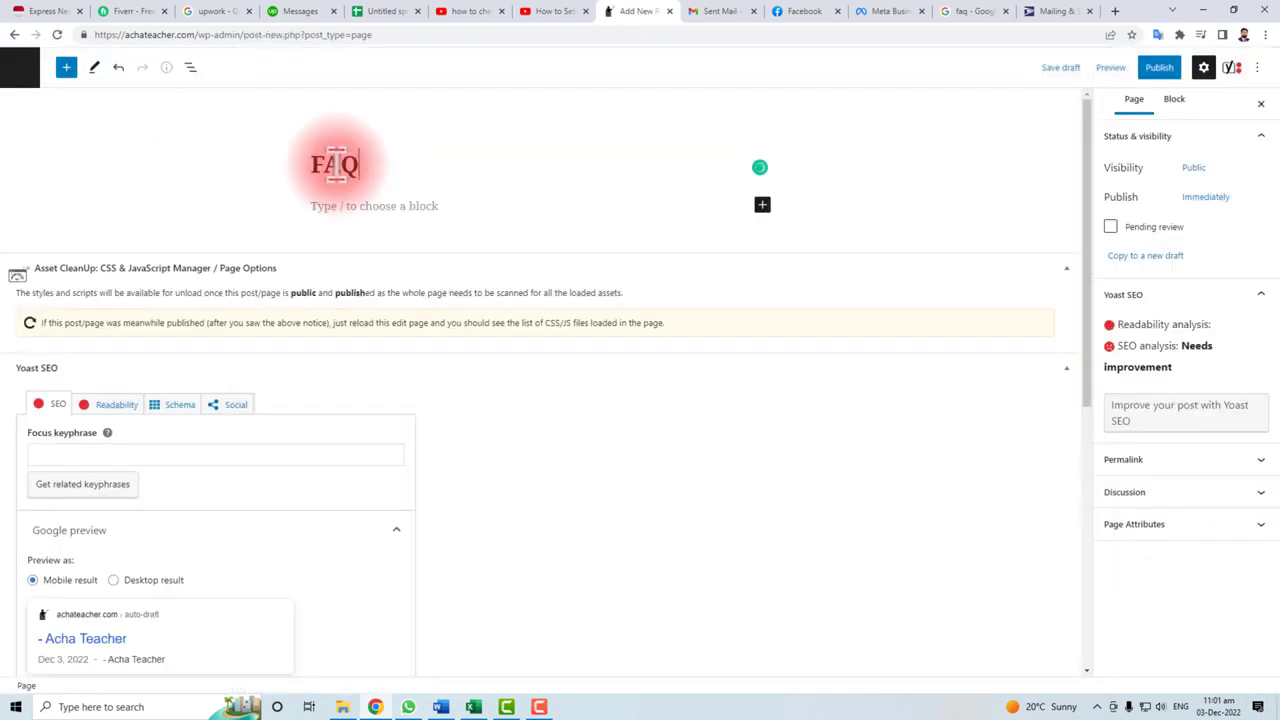
left_click(327, 212)
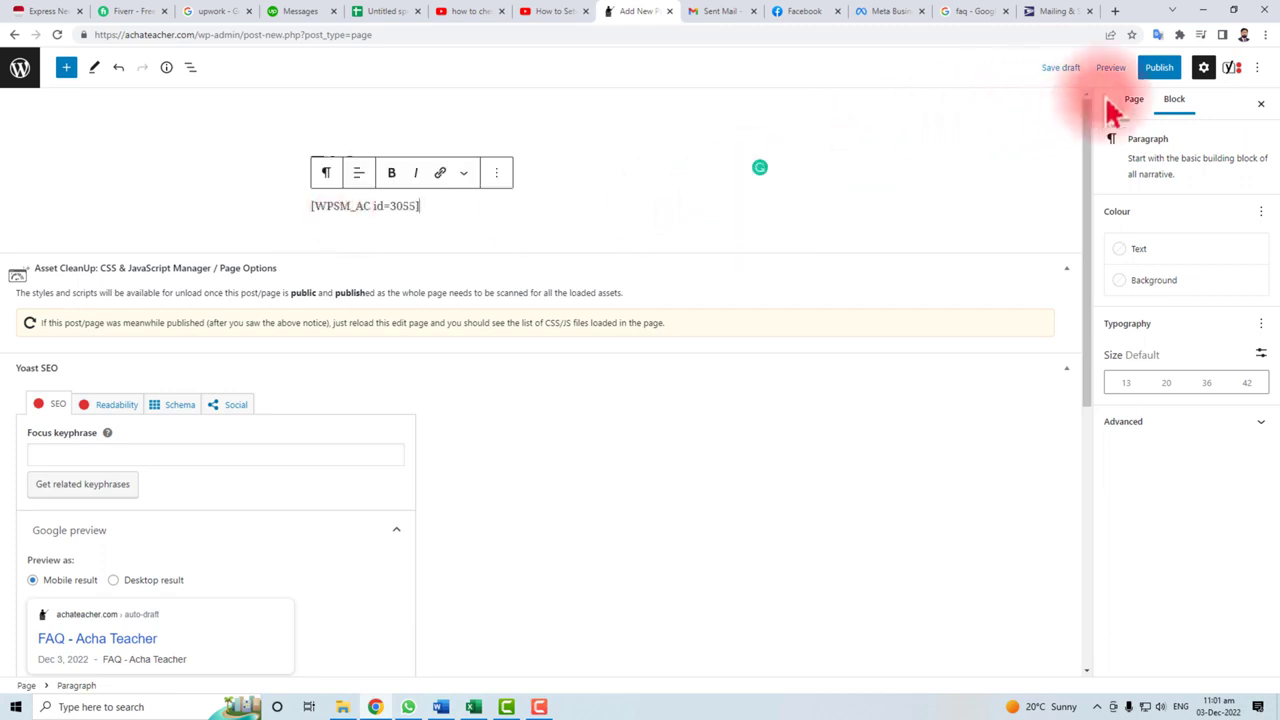
left_click(1160, 70)
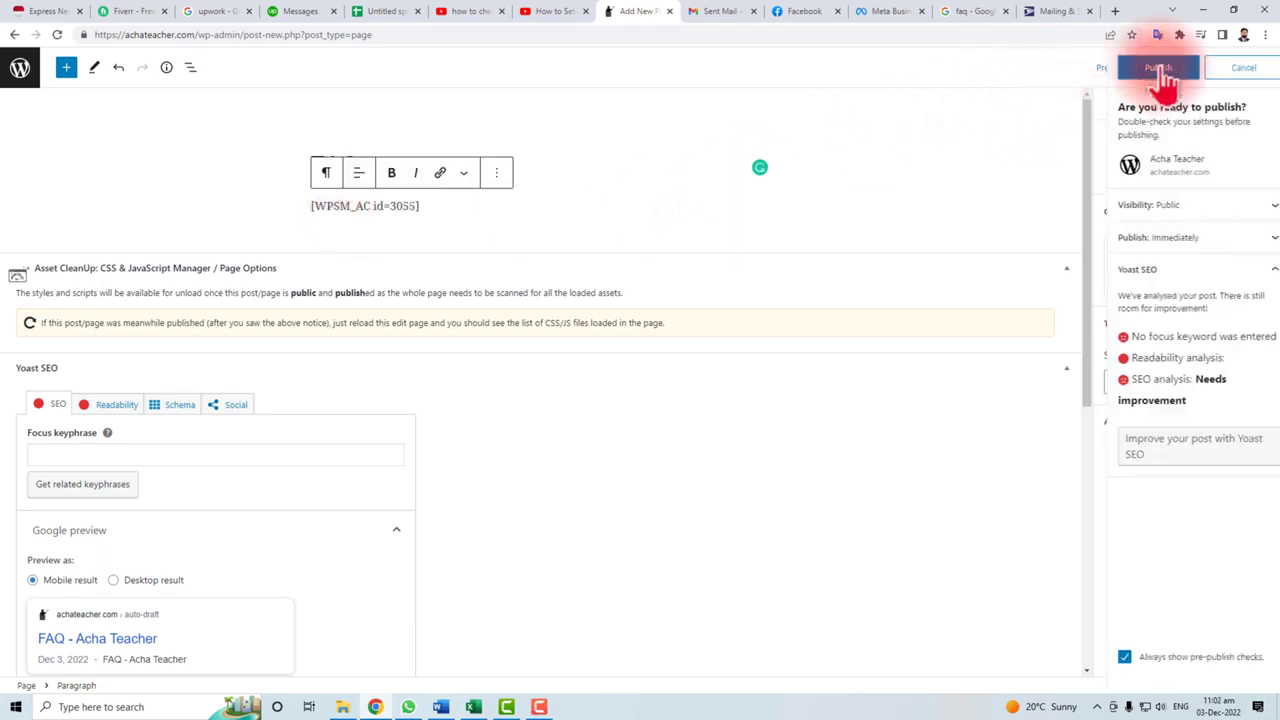
left_click(1150, 66)
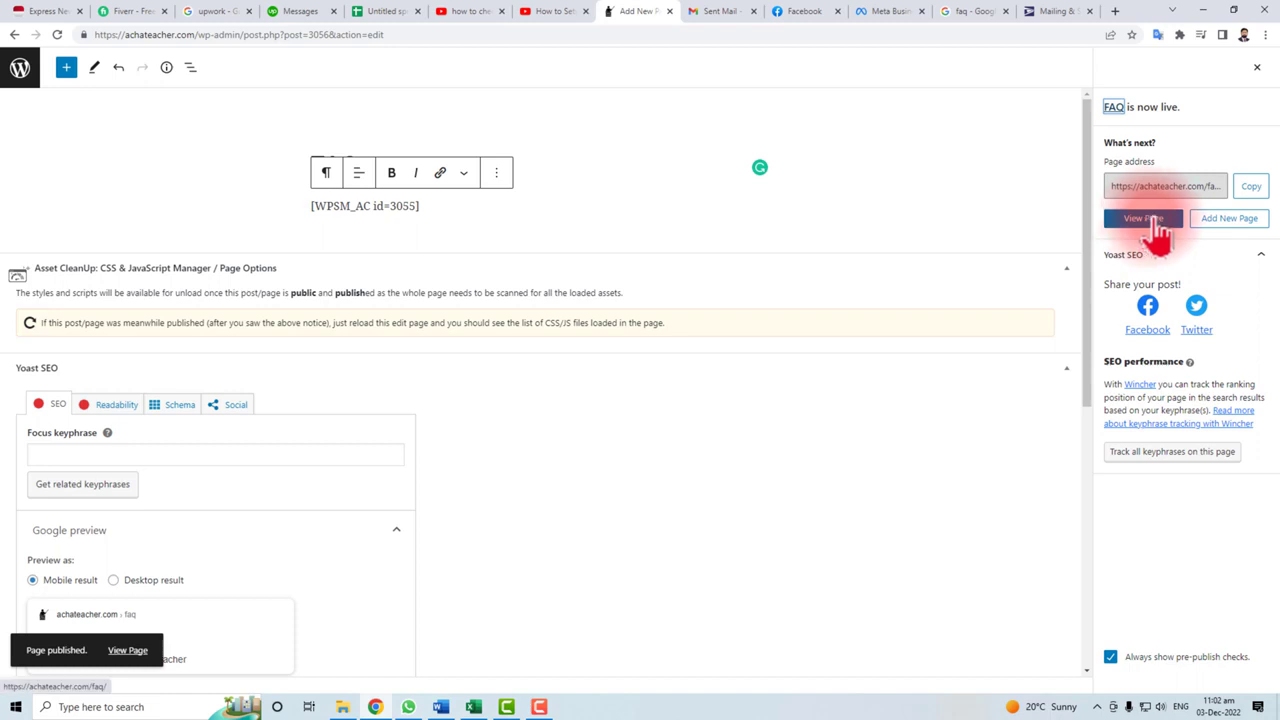
View the live FAQ page and test collapsing and expanding the "What is Customer Information" entry
left_click(1150, 220)
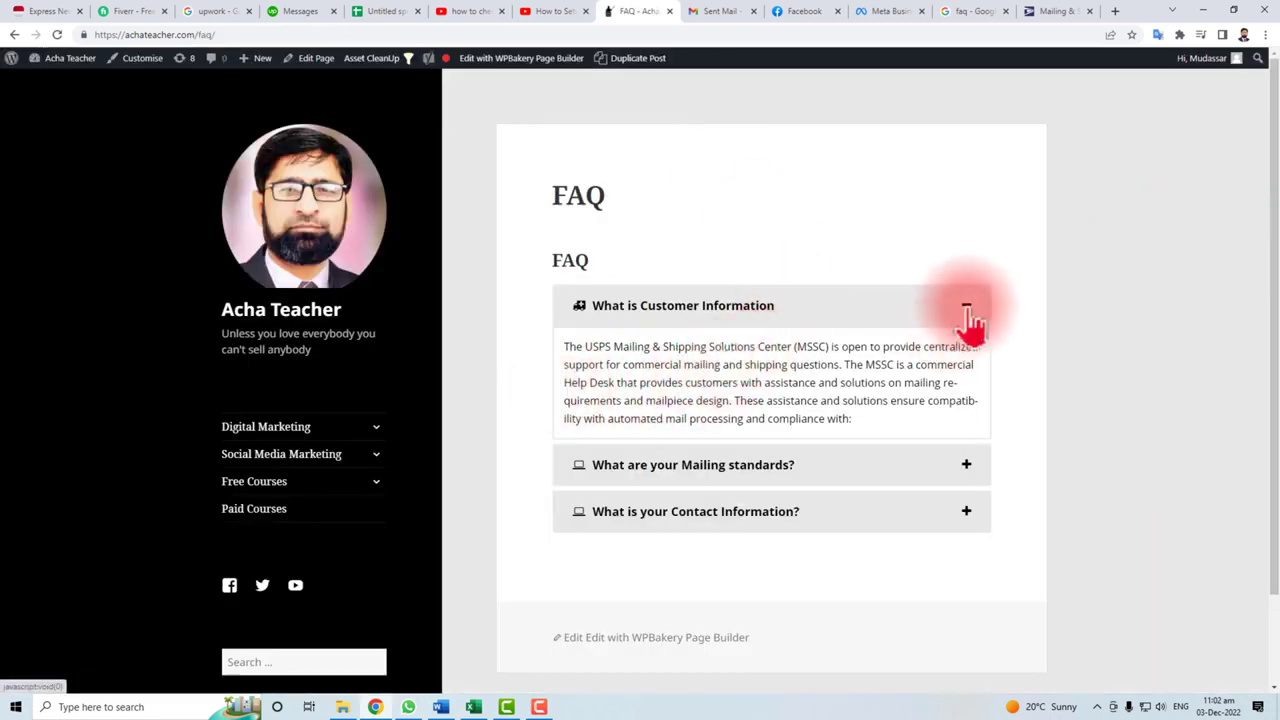
left_click(968, 312)
left_click(968, 314)
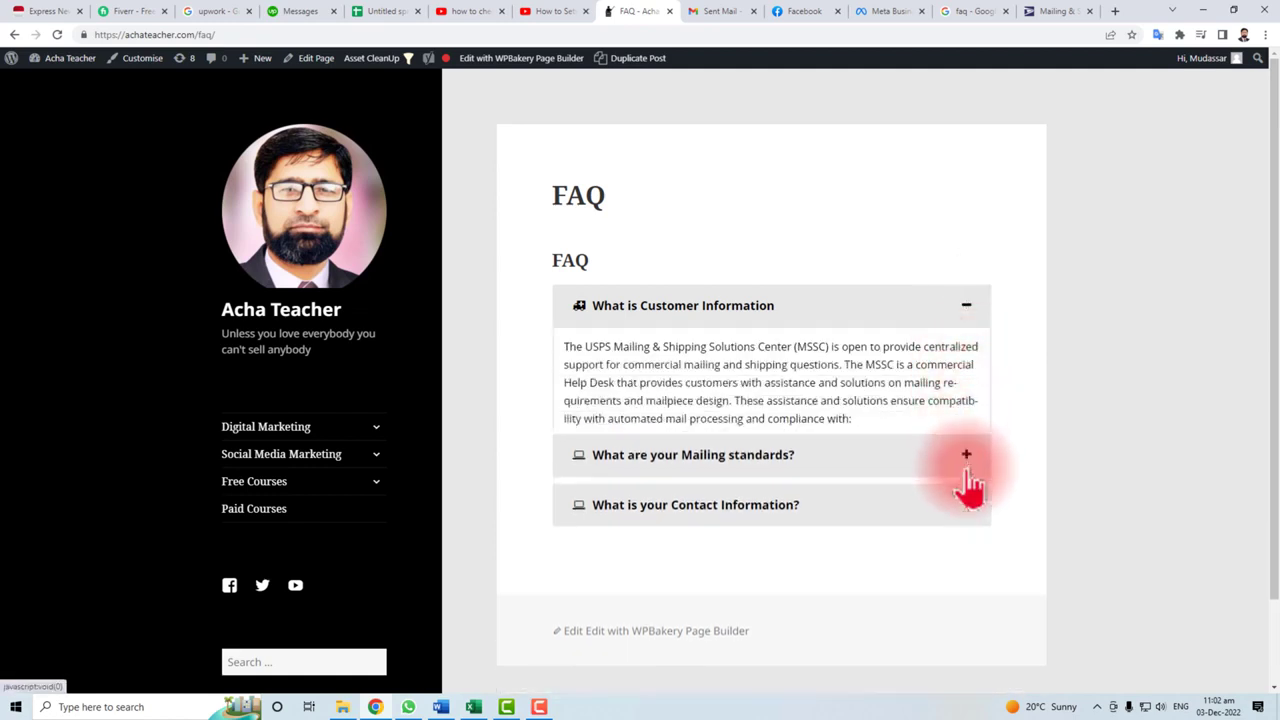